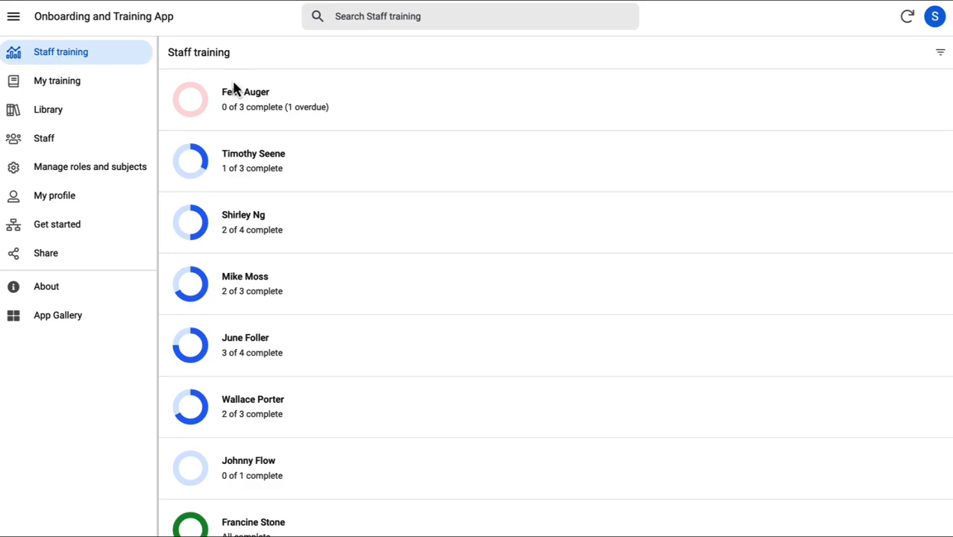
{"action": "scroll", "coordinate": [248, 156], "scroll_direction": "down", "scroll_amount": 1}
{"action": "scroll", "coordinate": [249, 156], "scroll_direction": "up", "scroll_amount": 1}
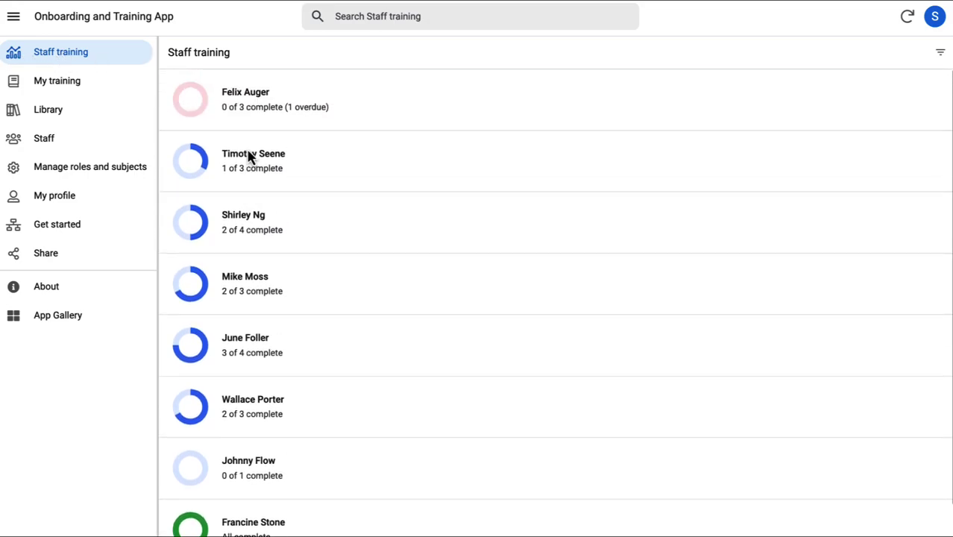
Step: Review the overdue employee's training details, then switch to my own assigned training
{"action": "left_click", "coordinate": [264, 107]}
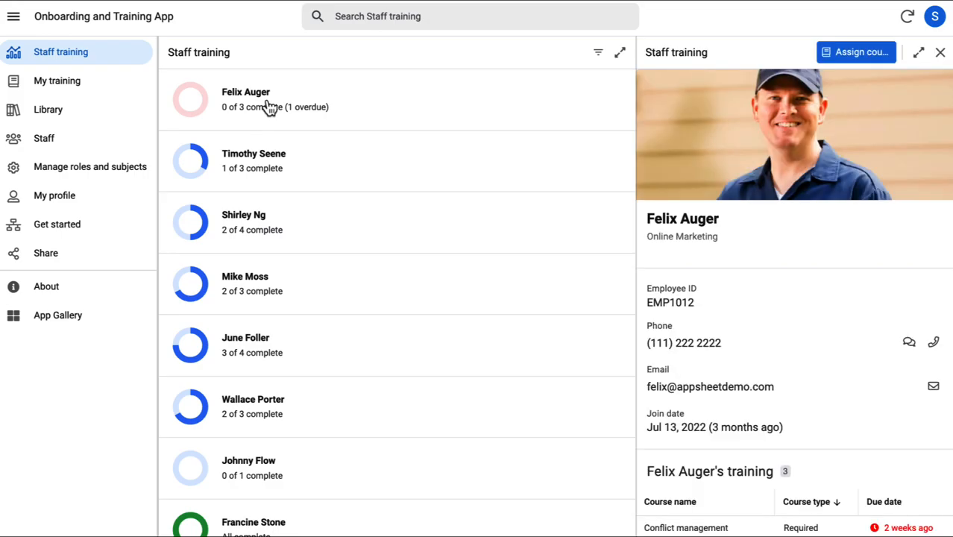
{"action": "left_click", "coordinate": [75, 82]}
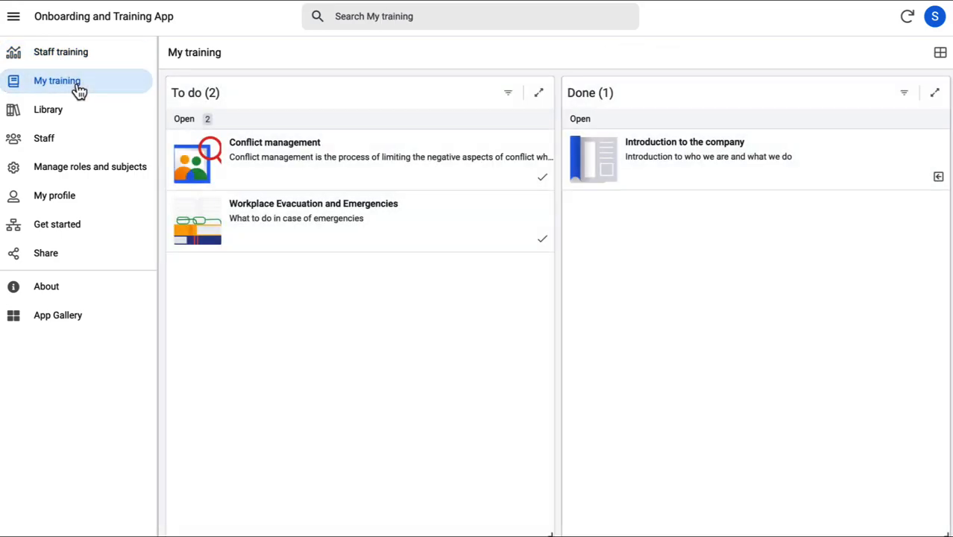
Step: Inspect the Conflict management course, checking its Status options while keeping To do
{"action": "left_click", "coordinate": [361, 177]}
{"action": "scroll", "coordinate": [494, 332], "scroll_direction": "down", "scroll_amount": 3}
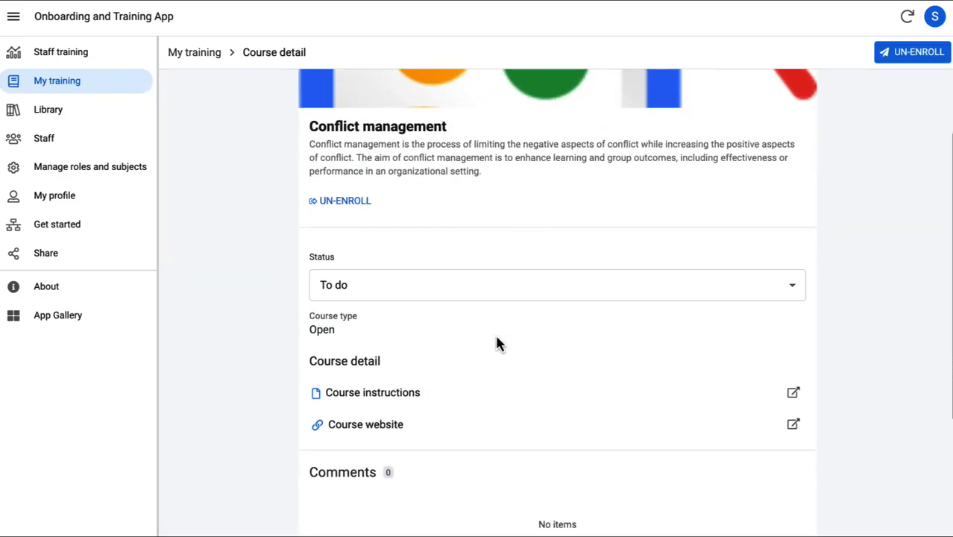
{"action": "left_click", "coordinate": [473, 283]}
{"action": "left_click", "coordinate": [241, 279]}
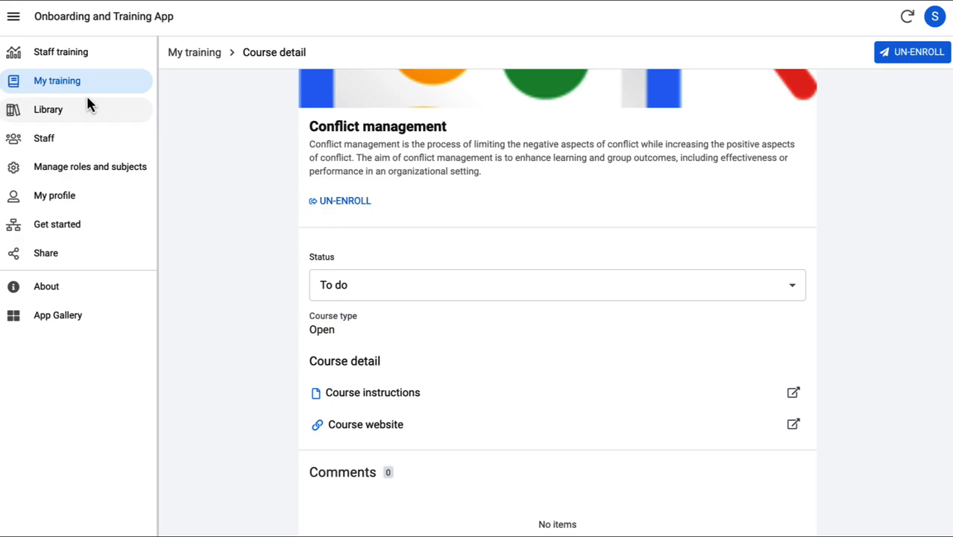
{"action": "left_click", "coordinate": [194, 52]}
Step: Browse the library's course list and peek at the How we work course editor without saving
{"action": "left_click", "coordinate": [48, 110]}
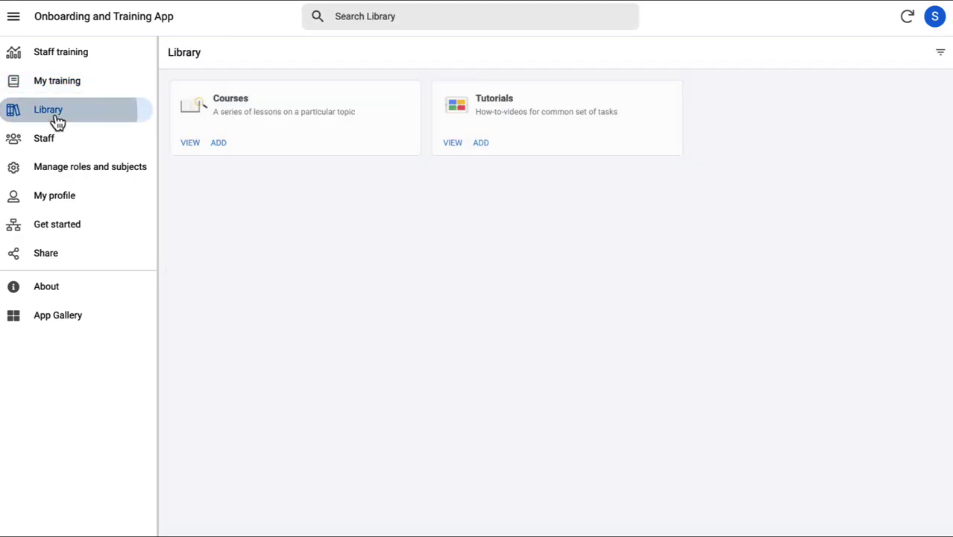
{"action": "left_click", "coordinate": [421, 123]}
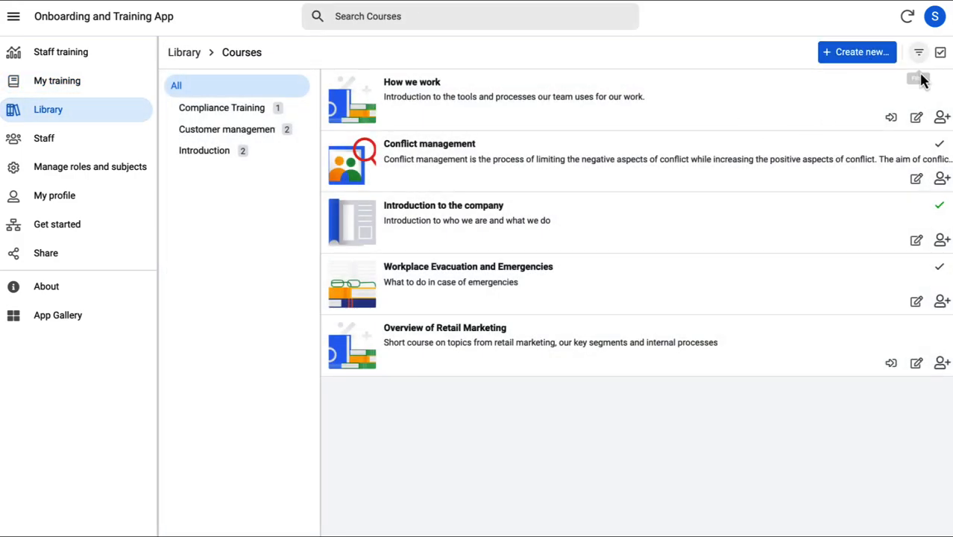
{"action": "left_click", "coordinate": [917, 117]}
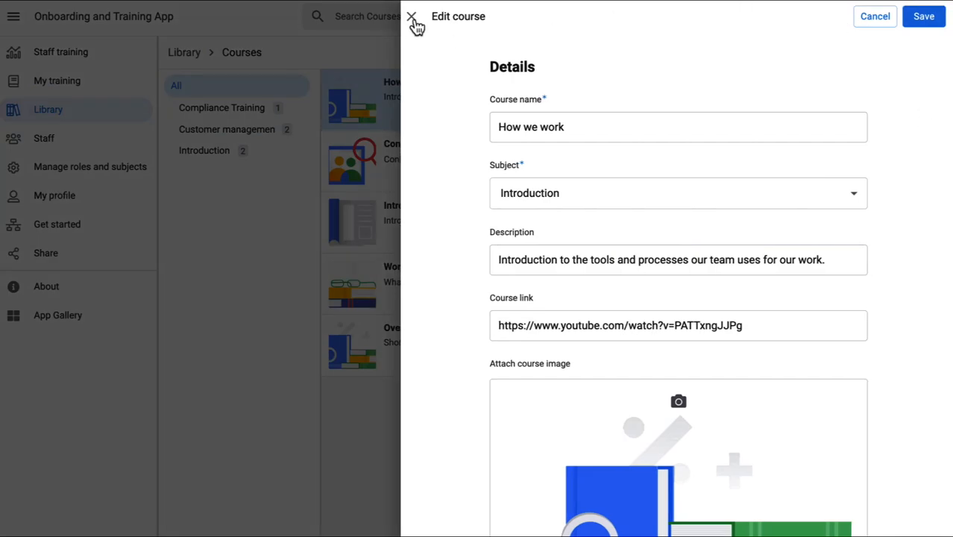
{"action": "left_click", "coordinate": [415, 16]}
Step: Start a new course, try Google classroom and Google meet types, then discard the draft
{"action": "left_click", "coordinate": [854, 52]}
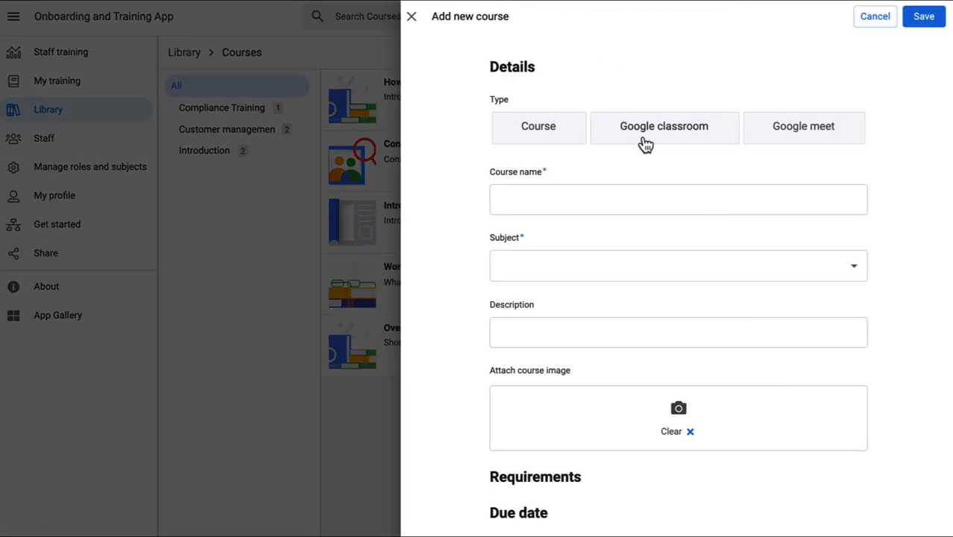
{"action": "left_click", "coordinate": [642, 126]}
{"action": "left_click", "coordinate": [792, 132]}
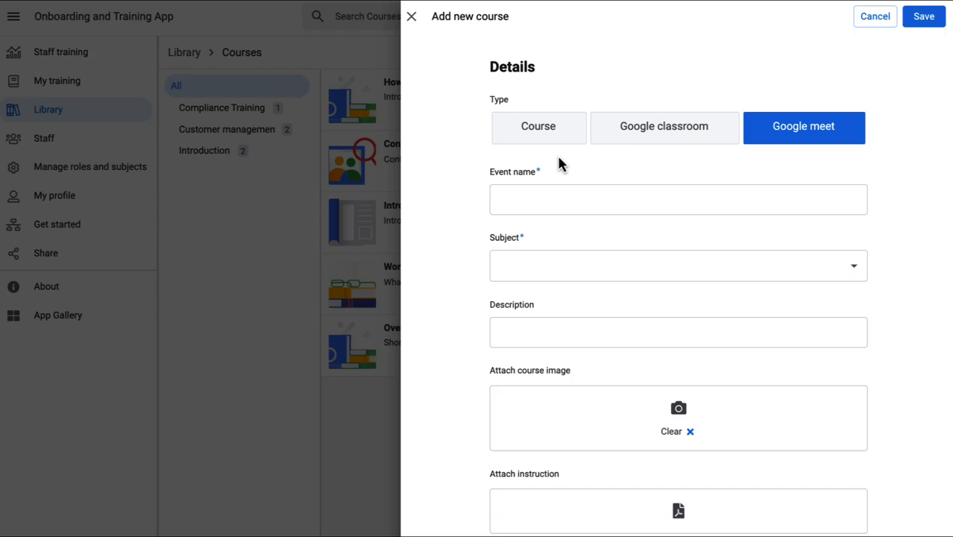
{"action": "left_click", "coordinate": [412, 16]}
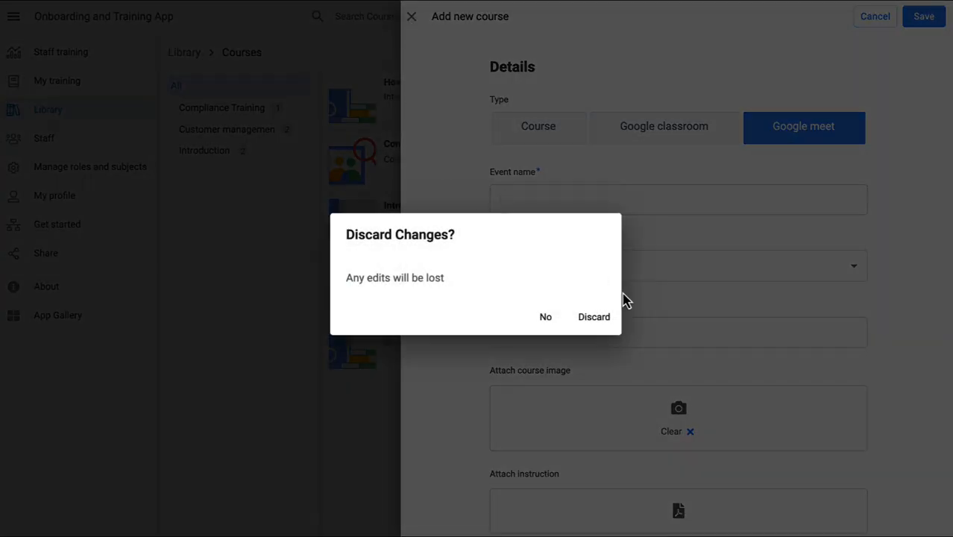
{"action": "left_click", "coordinate": [594, 317]}
Step: Review the flagged employee's details in the staff directory, then go to Manage roles and subjects
{"action": "left_click", "coordinate": [85, 140]}
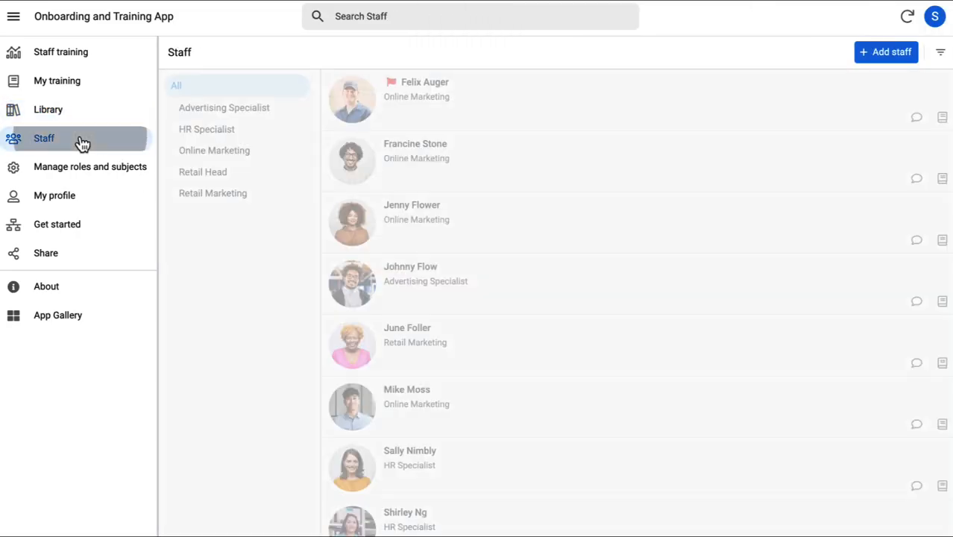
{"action": "scroll", "coordinate": [487, 165], "scroll_direction": "down", "scroll_amount": 1}
{"action": "scroll", "coordinate": [487, 165], "scroll_direction": "up", "scroll_amount": 1}
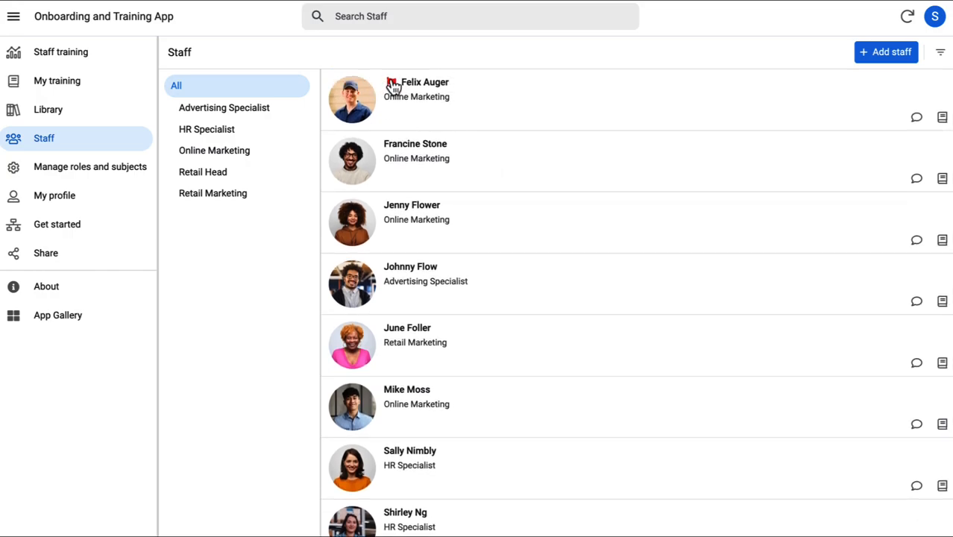
{"action": "left_click", "coordinate": [531, 104]}
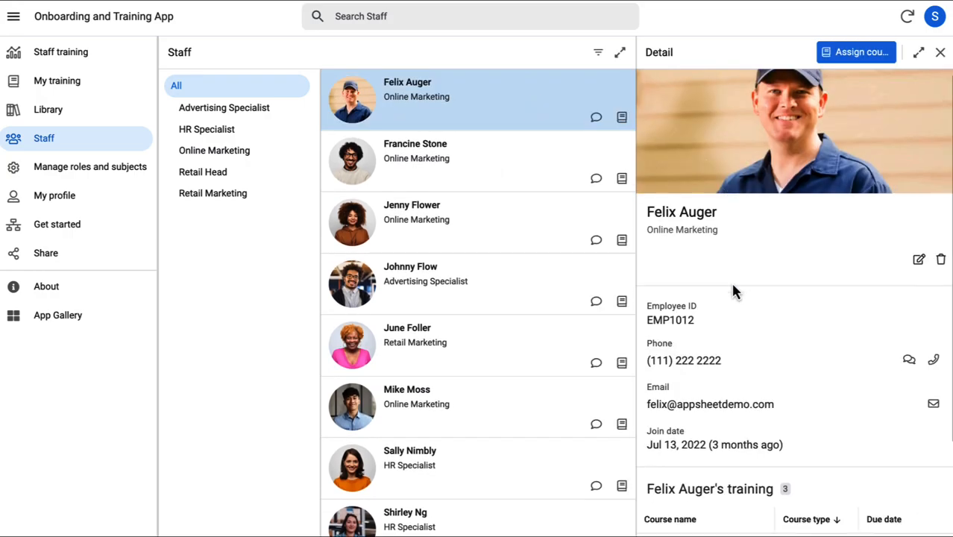
{"action": "scroll", "coordinate": [730, 280], "scroll_direction": "down", "scroll_amount": 3}
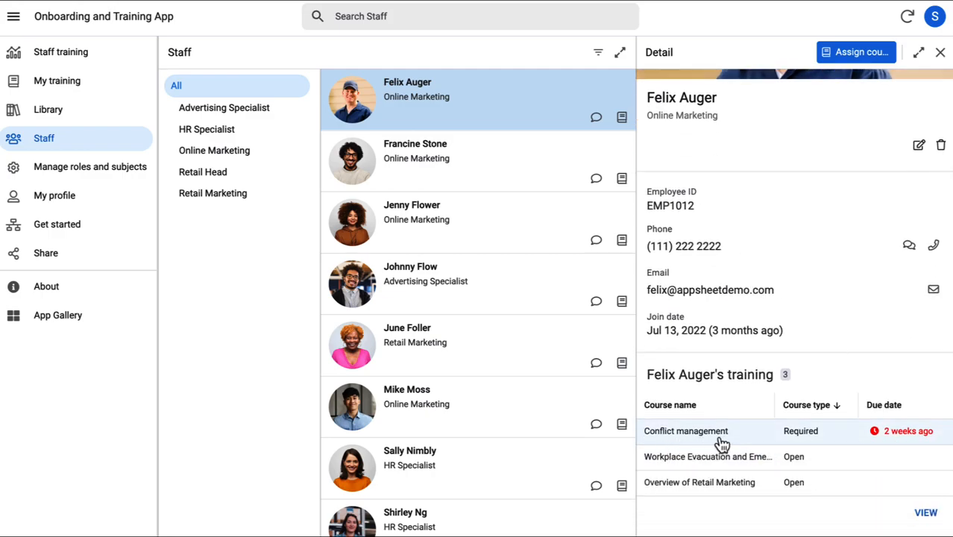
{"action": "scroll", "coordinate": [774, 211], "scroll_direction": "up", "scroll_amount": 3}
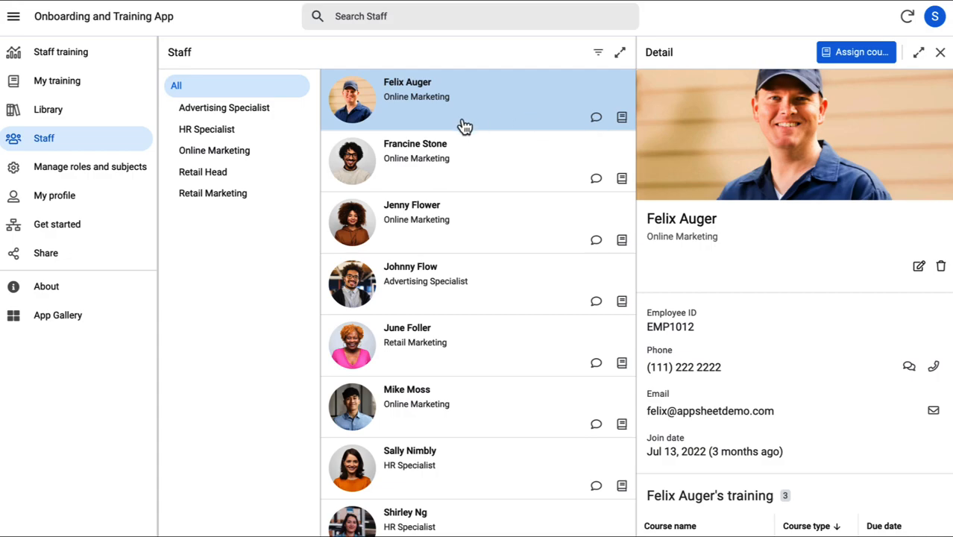
{"action": "left_click", "coordinate": [96, 167]}
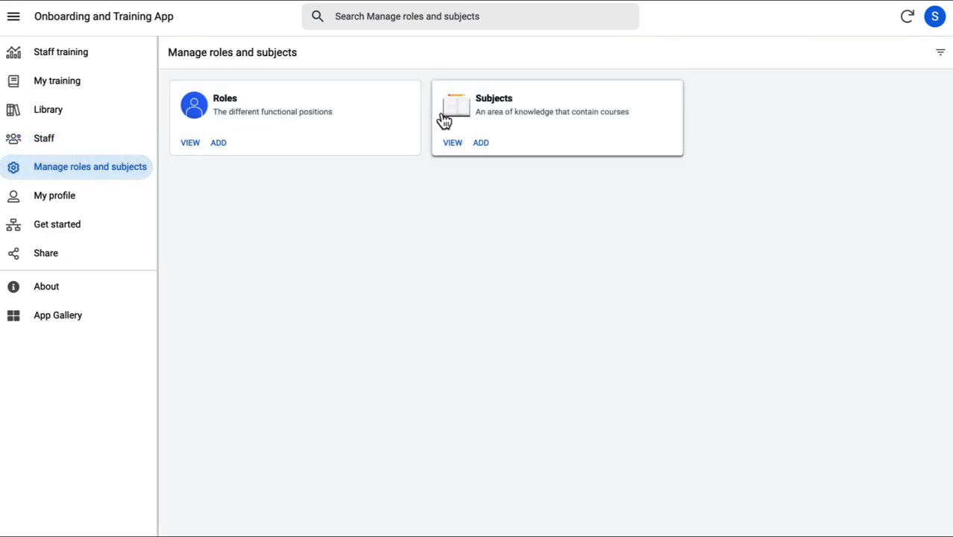
Step: Browse the Roles list and the Subjects list, returning to the Roles table
{"action": "left_click", "coordinate": [281, 108]}
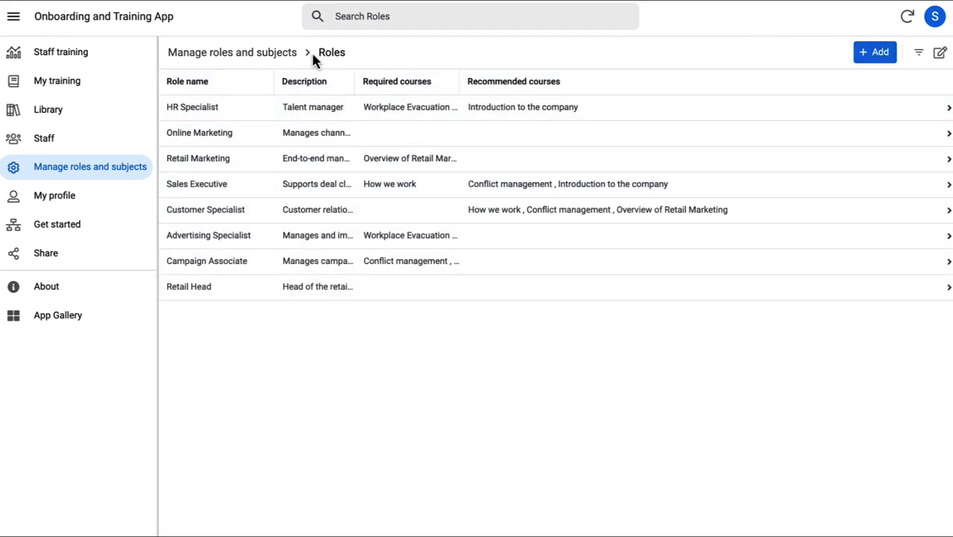
{"action": "left_click", "coordinate": [275, 59]}
{"action": "left_click", "coordinate": [541, 111]}
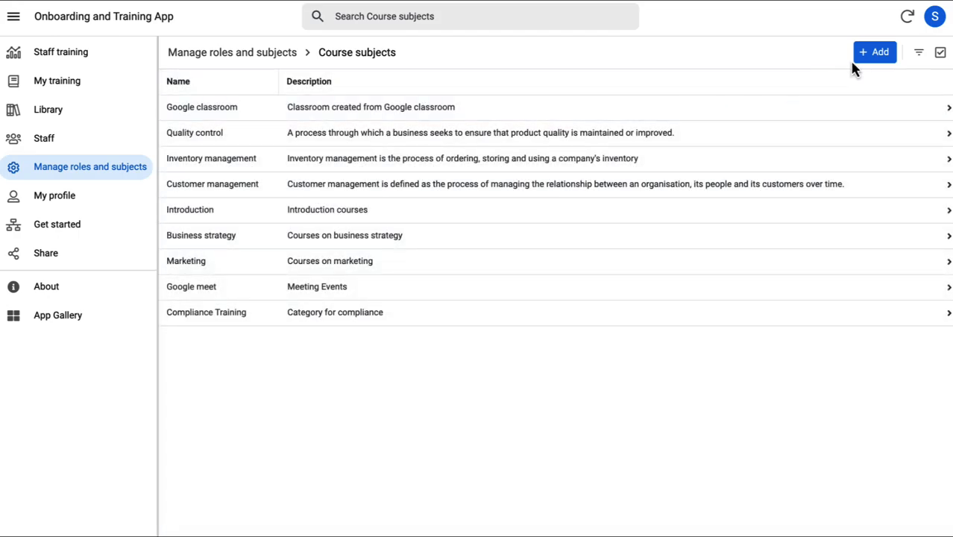
{"action": "left_click", "coordinate": [242, 59]}
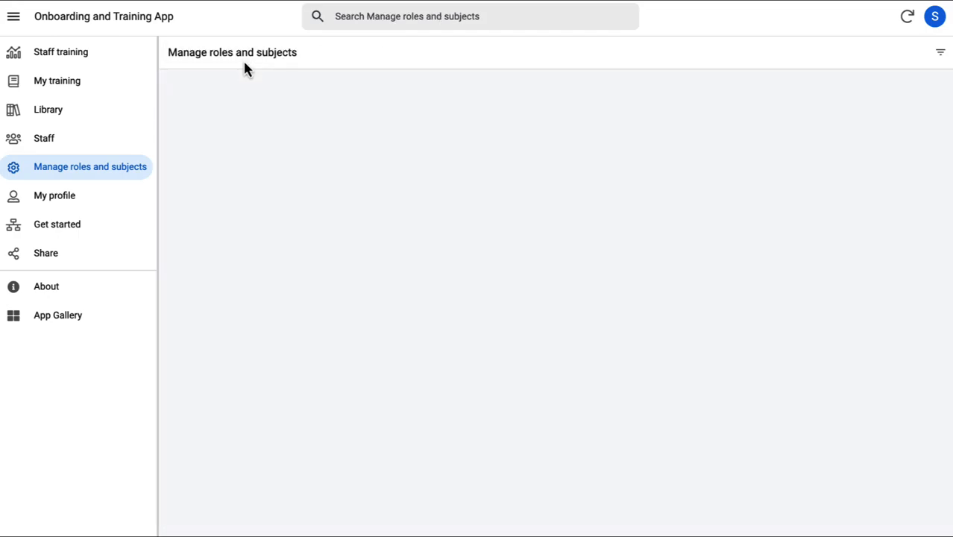
{"action": "left_click", "coordinate": [240, 121]}
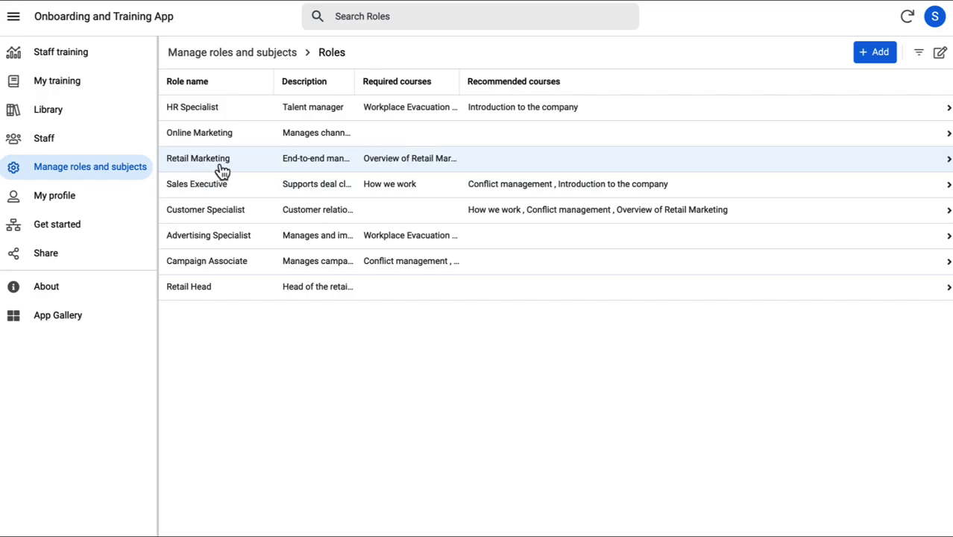
Step: Look over my profile's edit form and cancel without saving changes
{"action": "left_click", "coordinate": [97, 200]}
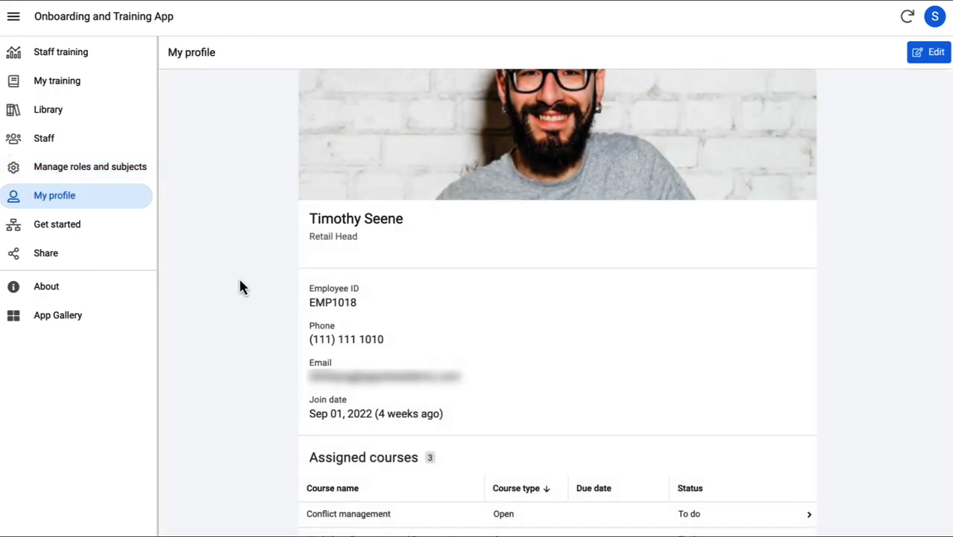
{"action": "left_click", "coordinate": [927, 51]}
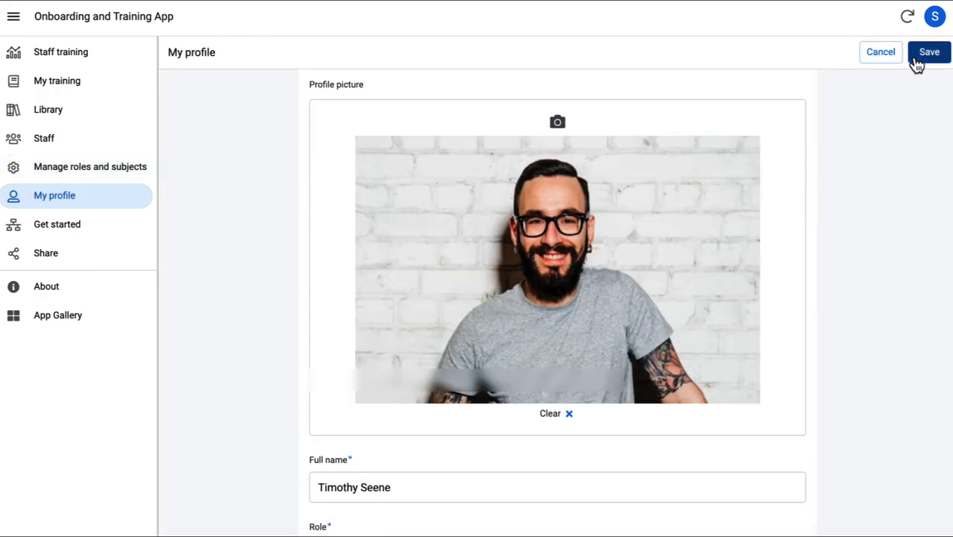
{"action": "scroll", "coordinate": [767, 242], "scroll_direction": "down", "scroll_amount": 2}
{"action": "scroll", "coordinate": [767, 242], "scroll_direction": "down", "scroll_amount": 2}
{"action": "scroll", "coordinate": [766, 241], "scroll_direction": "down", "scroll_amount": 1}
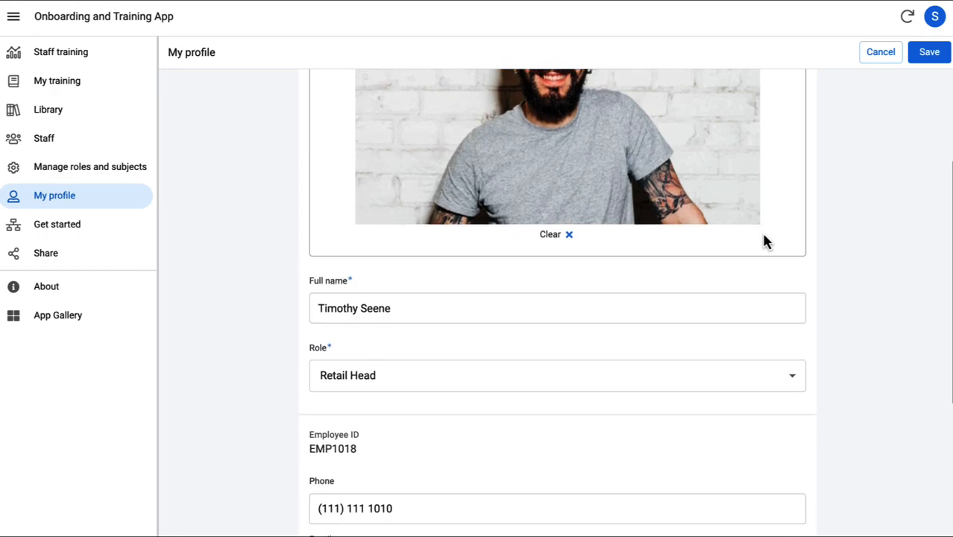
{"action": "scroll", "coordinate": [766, 241], "scroll_direction": "up", "scroll_amount": 5}
{"action": "left_click", "coordinate": [880, 51]}
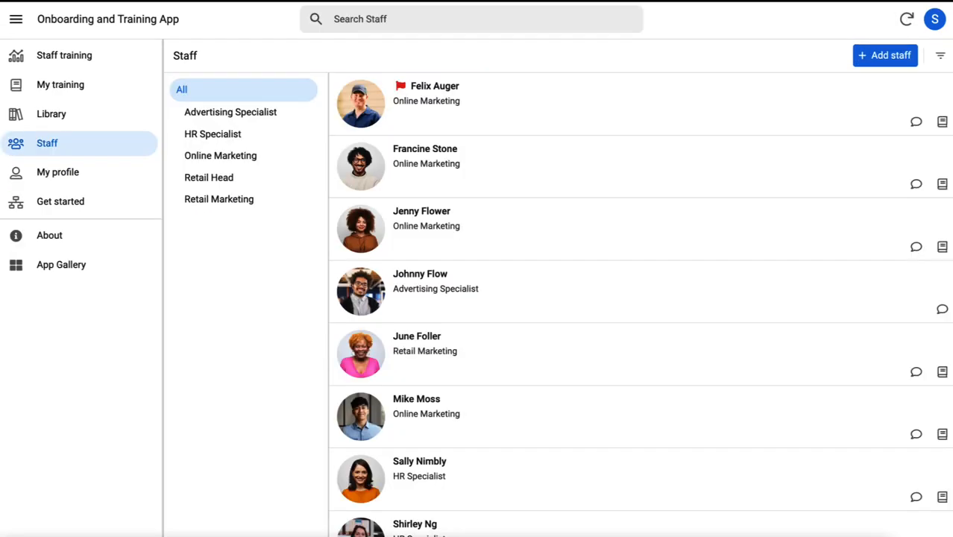
Step: Check my own profile, then return to the staff directory
{"action": "left_click", "coordinate": [57, 172]}
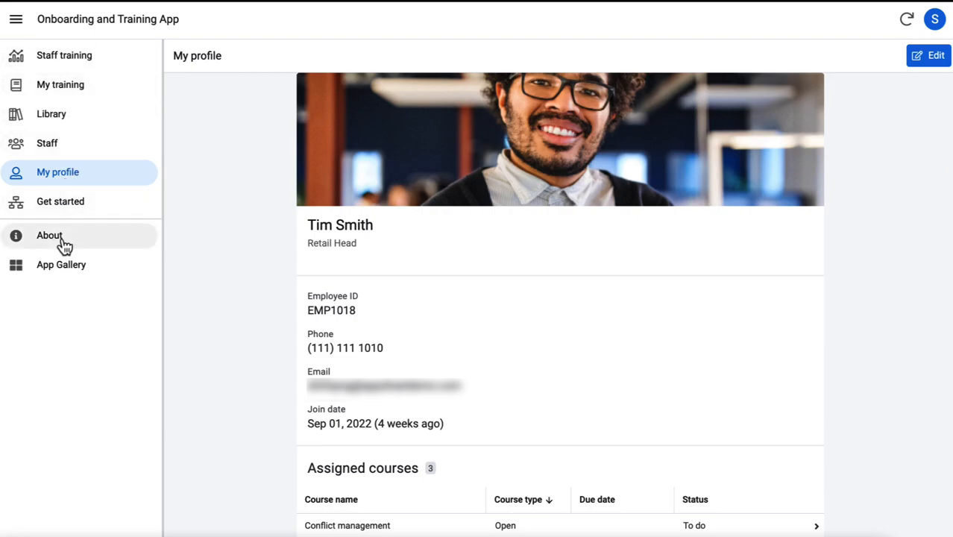
{"action": "left_click", "coordinate": [59, 149]}
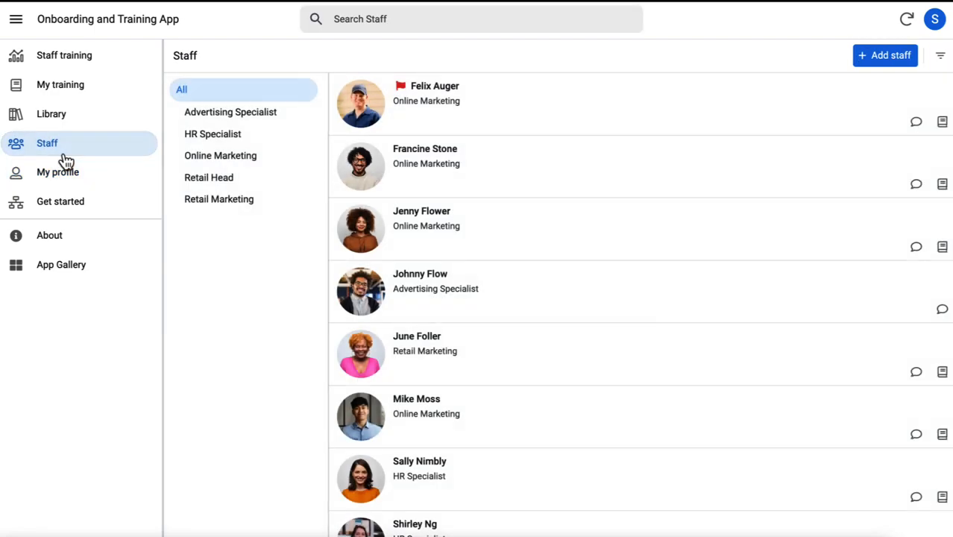
{"action": "left_click", "coordinate": [885, 55]}
{"action": "left_click", "coordinate": [643, 161]}
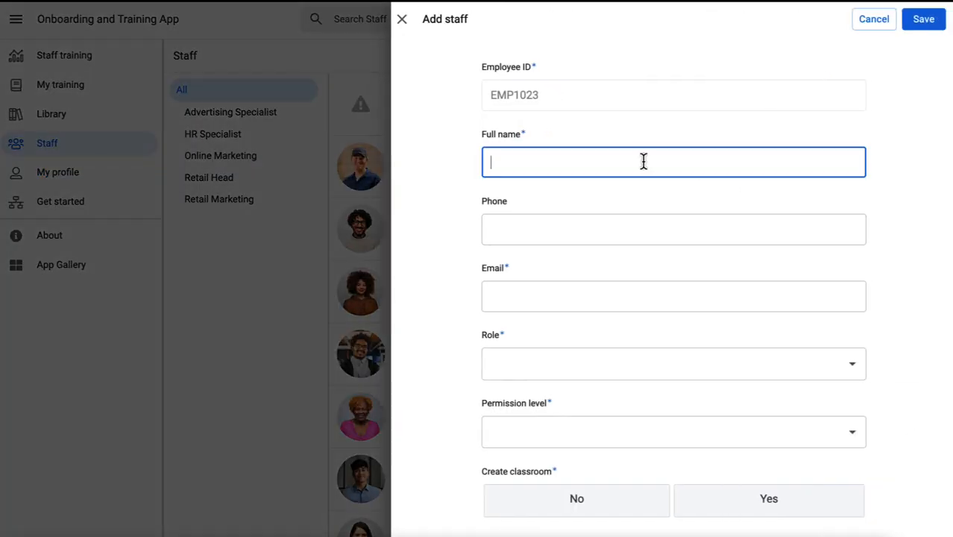
{"action": "type", "text": "Brienne Cho"}
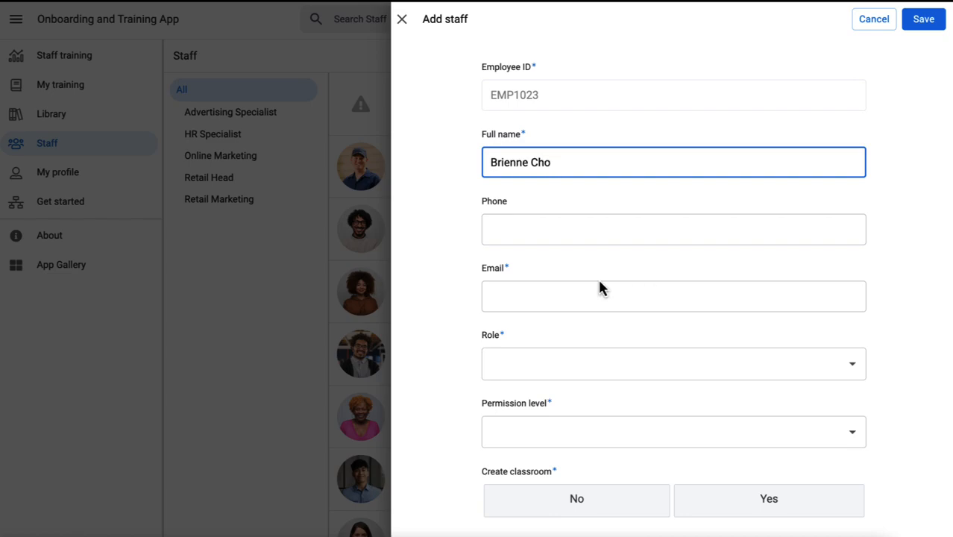
{"action": "left_click", "coordinate": [576, 291]}
{"action": "type", "text": "[email]"}
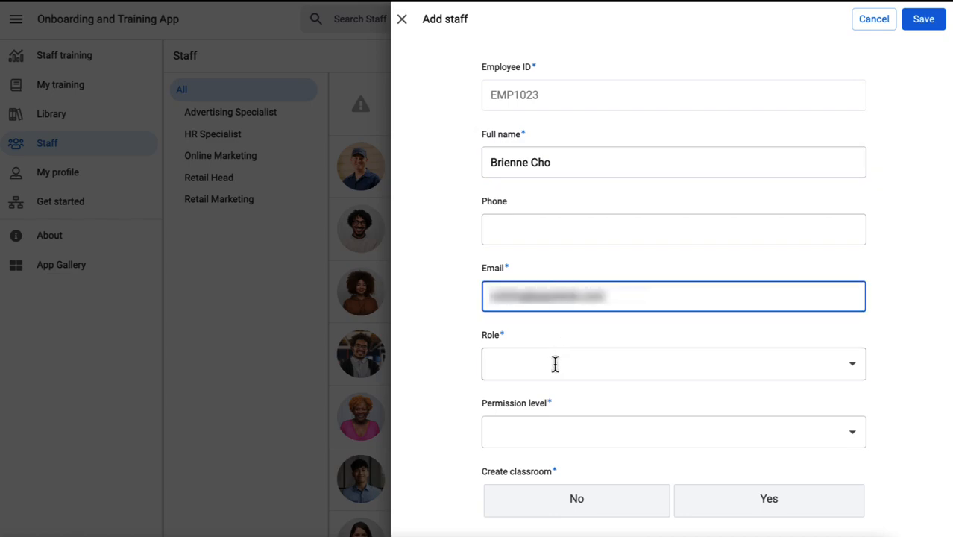
{"action": "left_click", "coordinate": [556, 363]}
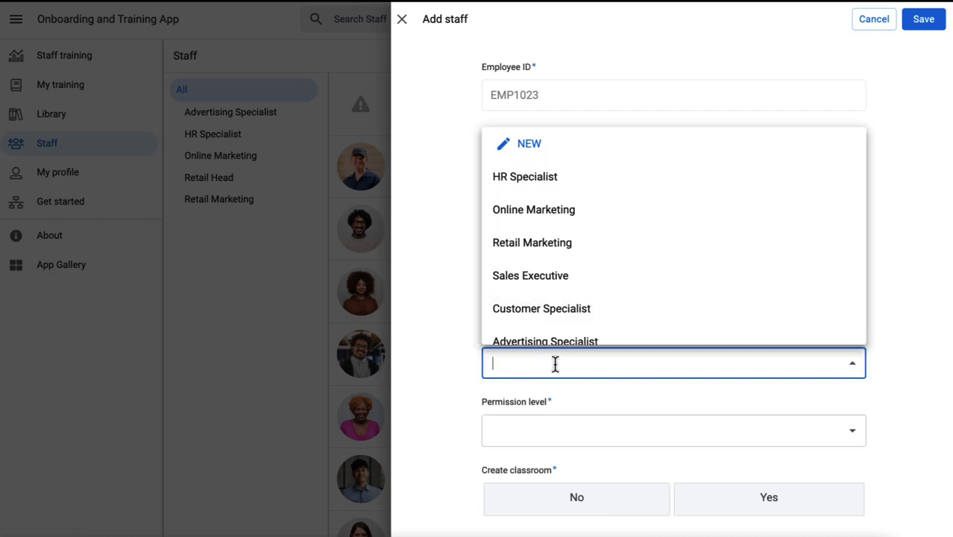
{"action": "left_click", "coordinate": [557, 250]}
Step: Give Brienne Staff permission, a classroom and her brienne.png photo, then save her record
{"action": "left_click", "coordinate": [560, 429]}
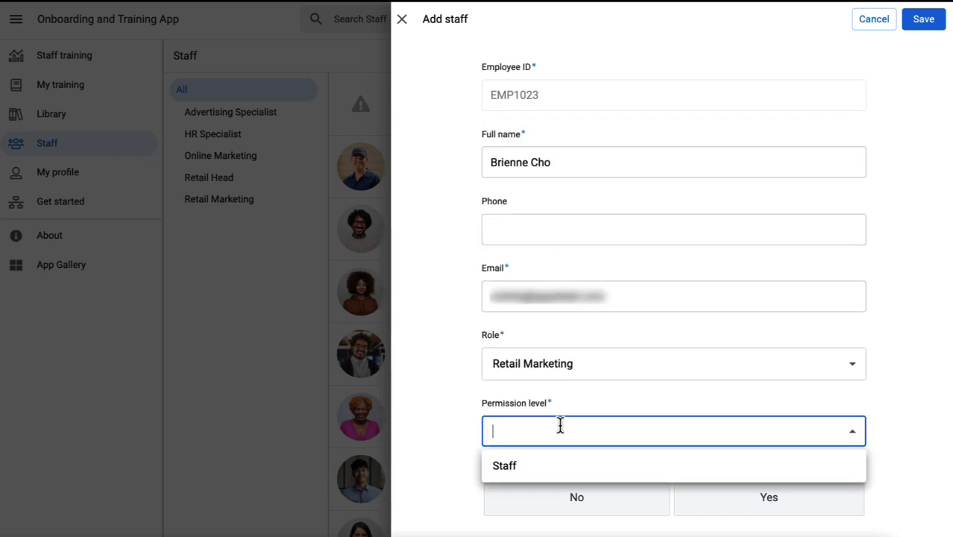
{"action": "left_click", "coordinate": [506, 465]}
{"action": "scroll", "coordinate": [460, 472], "scroll_direction": "down", "scroll_amount": 3}
{"action": "scroll", "coordinate": [460, 472], "scroll_direction": "down", "scroll_amount": 1}
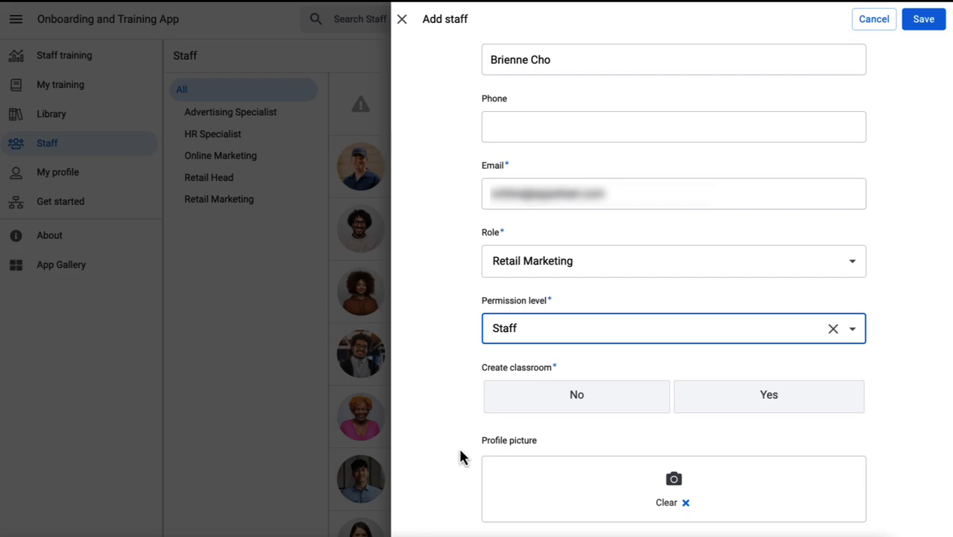
{"action": "left_click", "coordinate": [483, 382]}
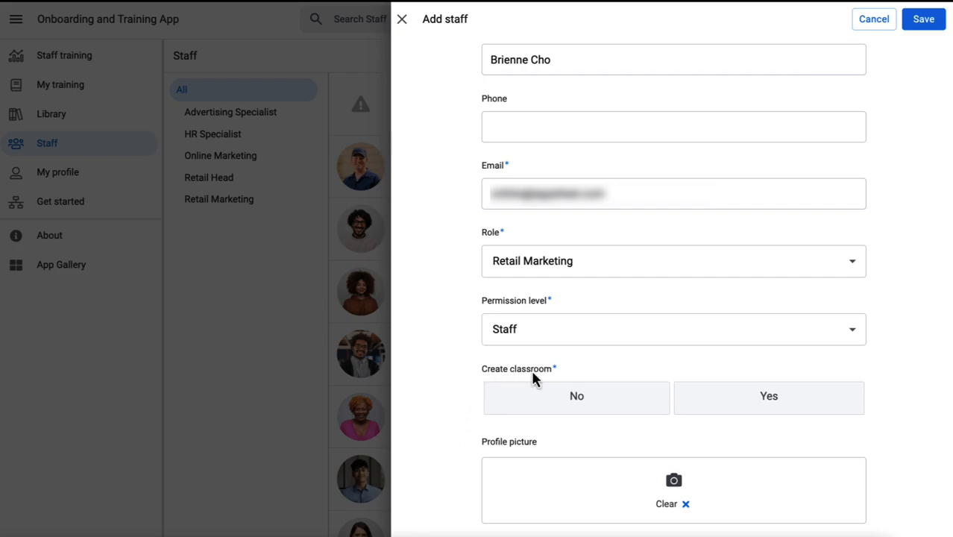
{"action": "left_click", "coordinate": [714, 406]}
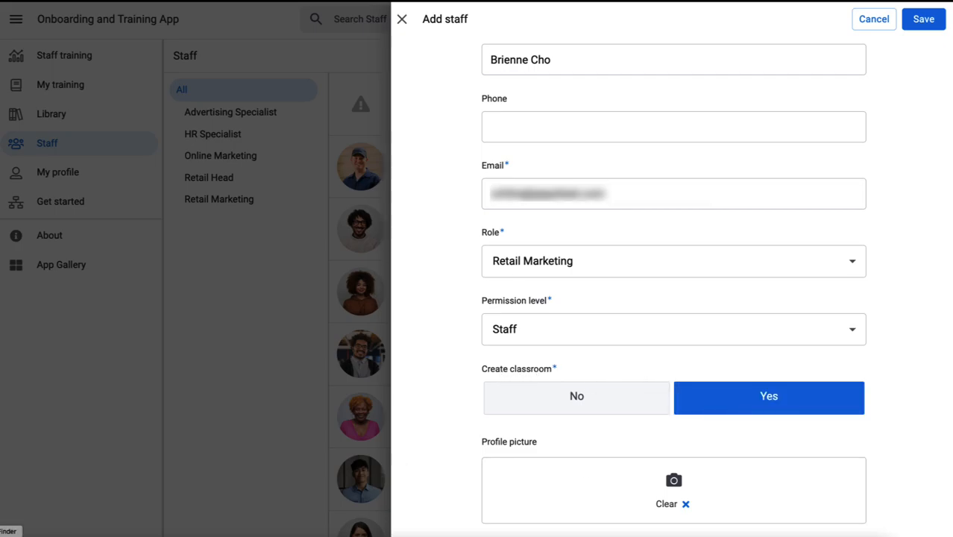
{"action": "left_click_drag", "start_coordinate": [386, 339], "coordinate": [675, 483]}
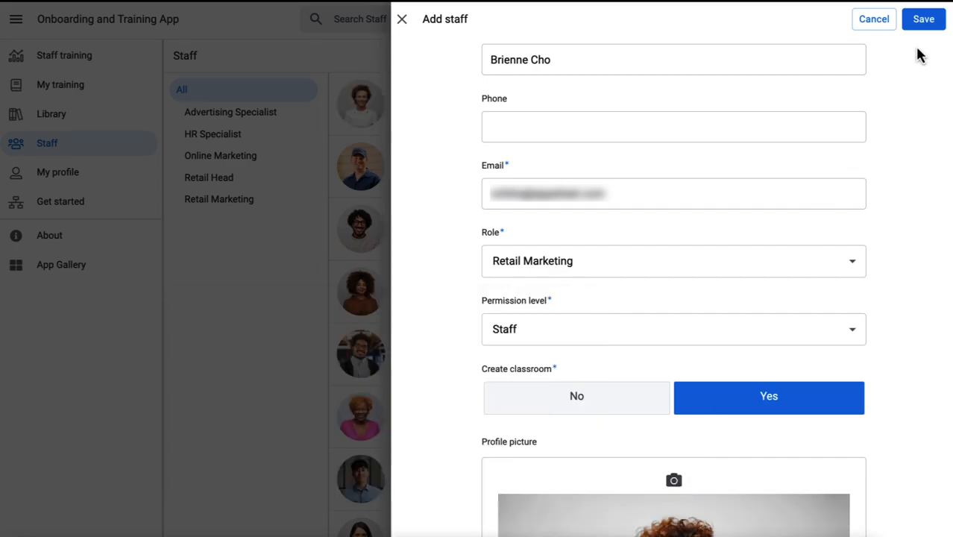
{"action": "left_click", "coordinate": [925, 19]}
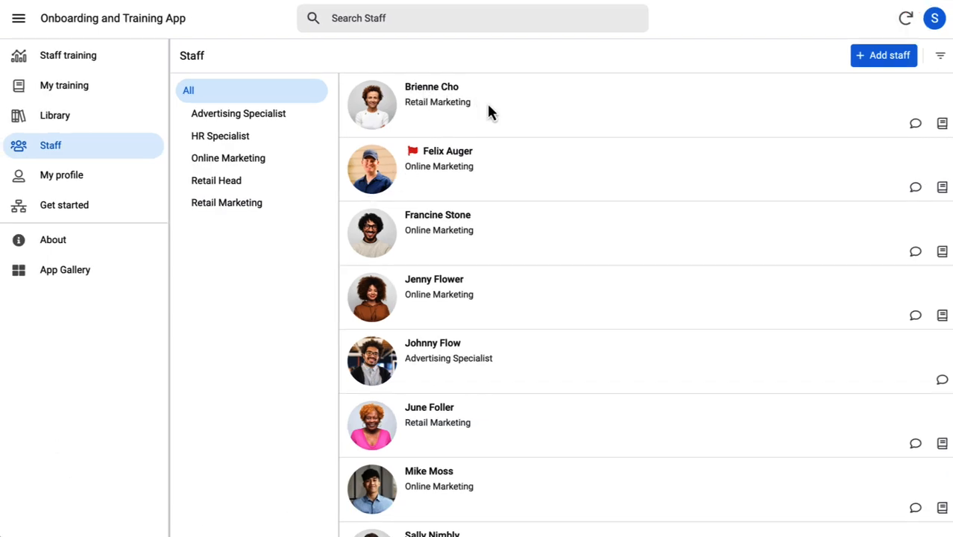
{"action": "left_click", "coordinate": [454, 95]}
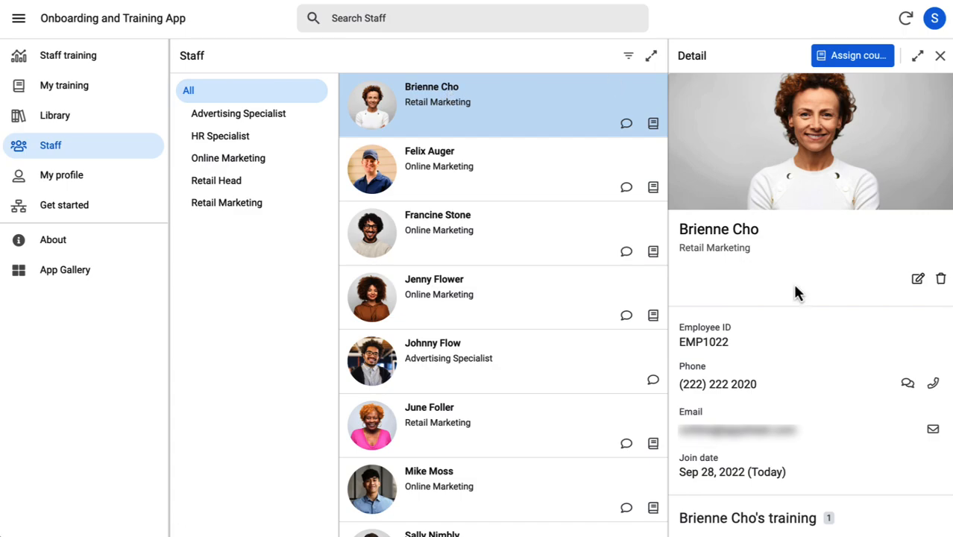
{"action": "scroll", "coordinate": [797, 292], "scroll_direction": "down", "scroll_amount": 3}
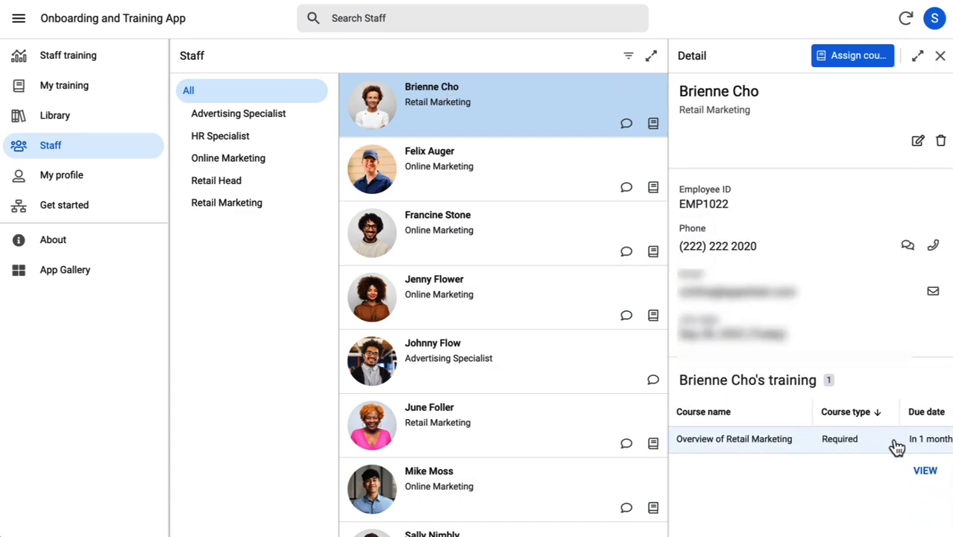
{"action": "left_click", "coordinate": [852, 60]}
{"action": "left_click", "coordinate": [752, 97]}
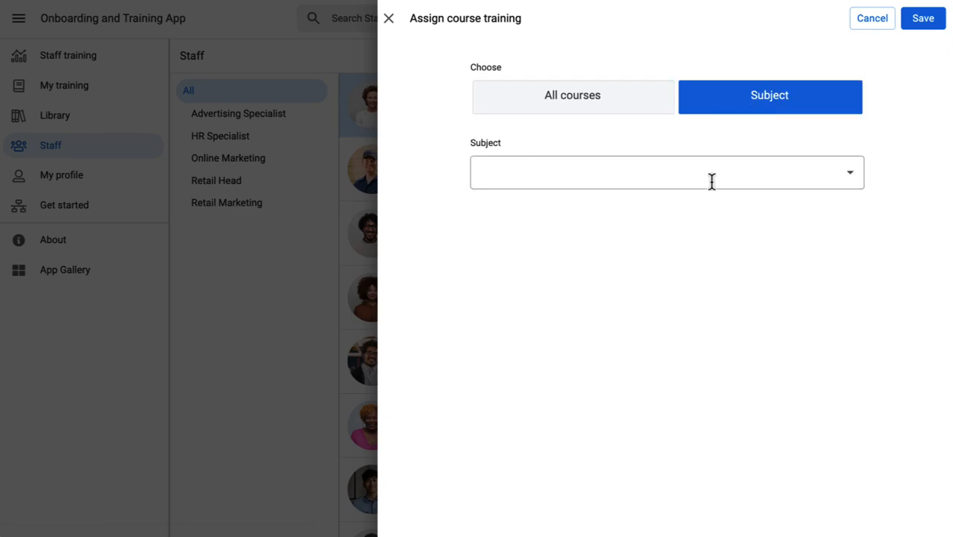
{"action": "left_click", "coordinate": [712, 181]}
{"action": "left_click", "coordinate": [626, 208]}
Step: Select the How we work course, save the assignment and acknowledge the confirmation
{"action": "left_click", "coordinate": [615, 240]}
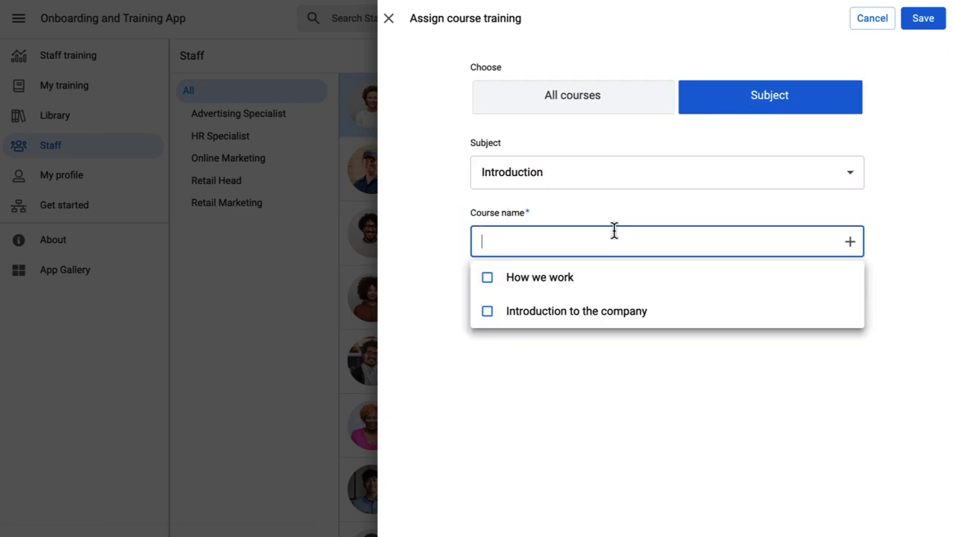
{"action": "left_click", "coordinate": [555, 282]}
{"action": "left_click", "coordinate": [922, 18]}
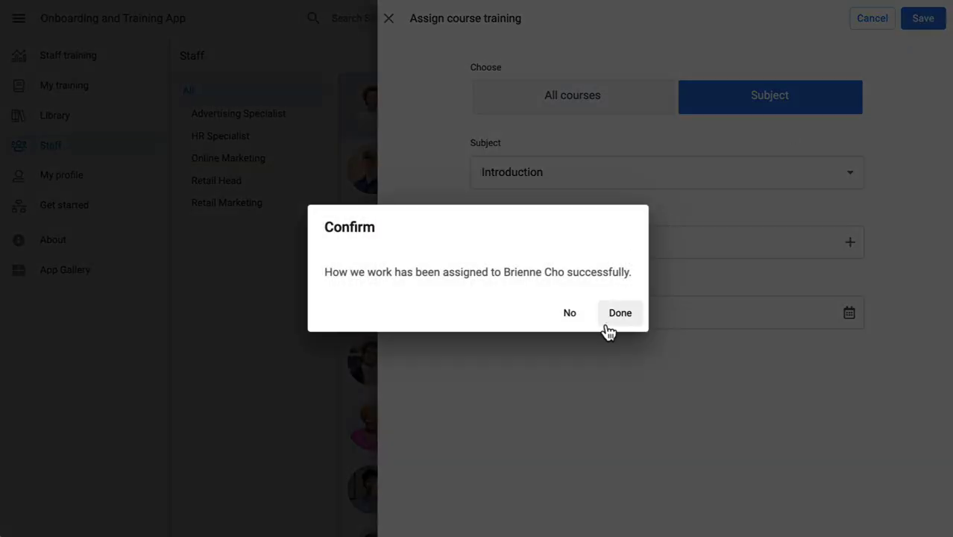
{"action": "left_click", "coordinate": [619, 313]}
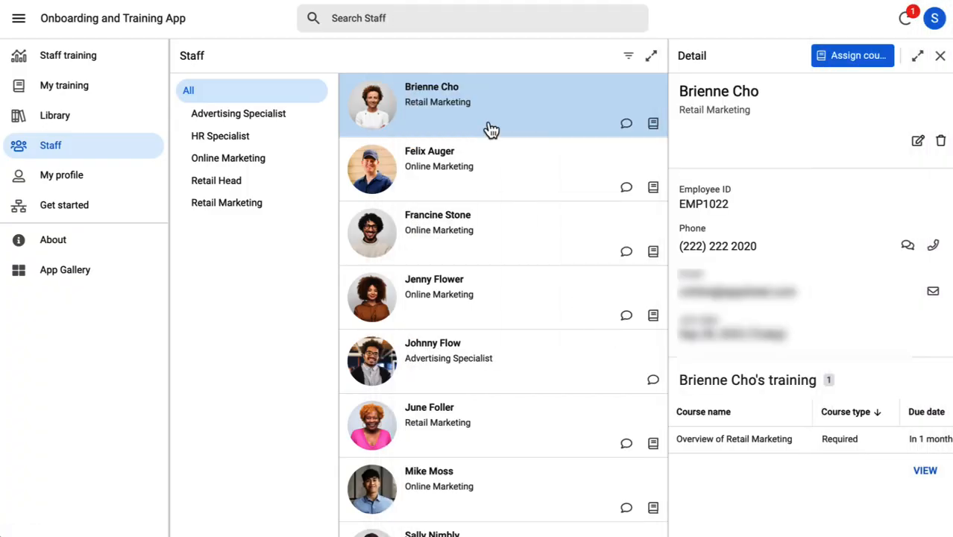
Step: Close Brienne's details and review Felix Auger's assigned trainings
{"action": "left_click", "coordinate": [940, 55]}
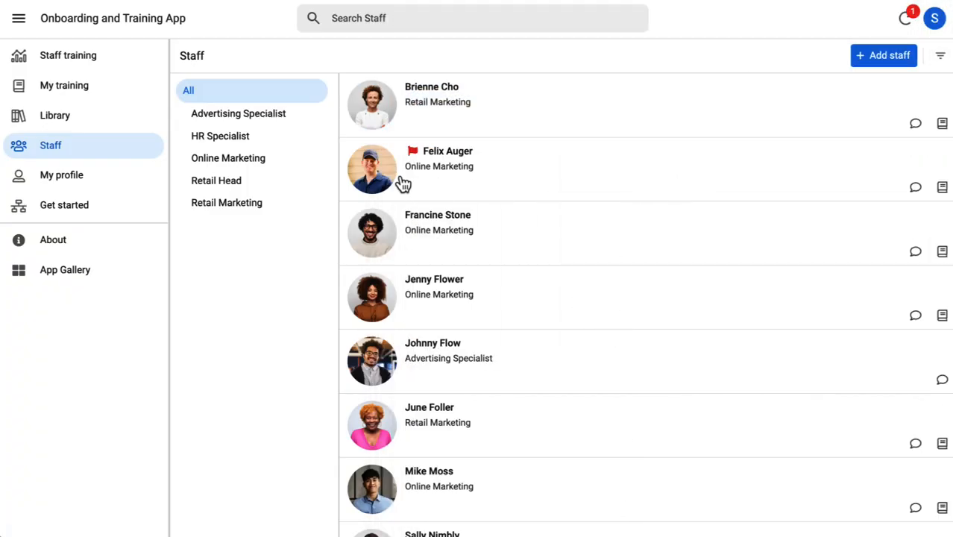
{"action": "left_click", "coordinate": [555, 187]}
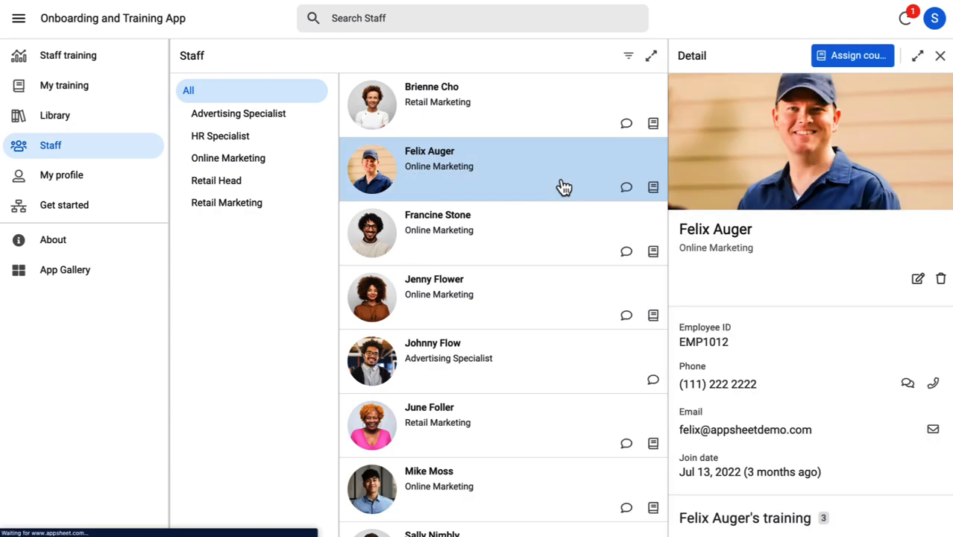
{"action": "scroll", "coordinate": [797, 308], "scroll_direction": "down", "scroll_amount": 3}
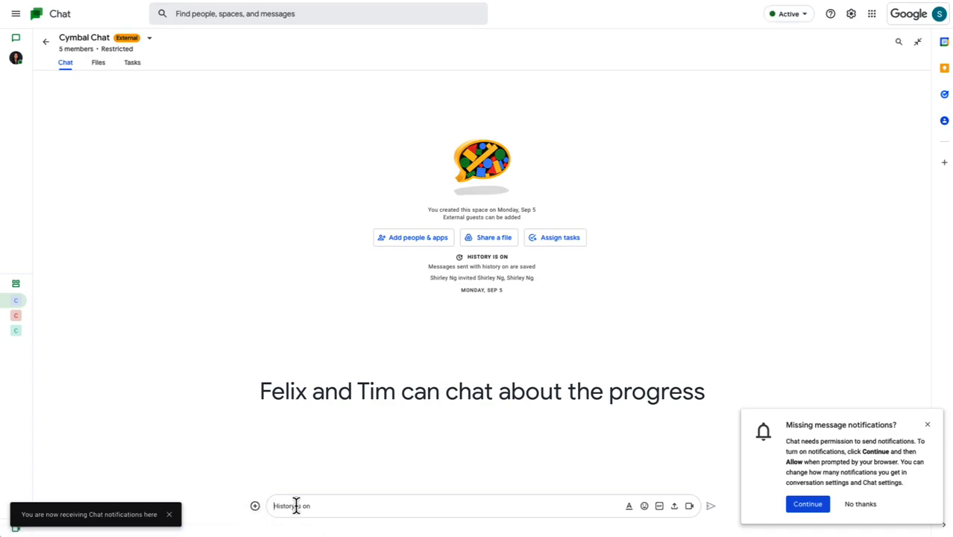
Step: Paste a message asking Felix to complete his overdue course as soon as possible
{"action": "type", "text": "Hi Felix, looks like you have an overdue course, can you complete it ASAP?"}
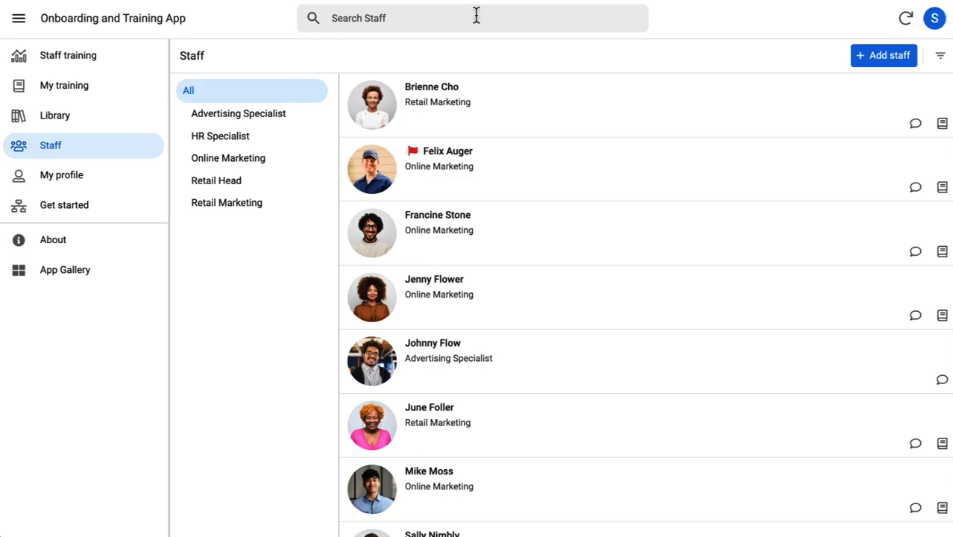
Step: Bring up the Staff training progress overview from the sidebar
{"action": "left_click", "coordinate": [89, 66]}
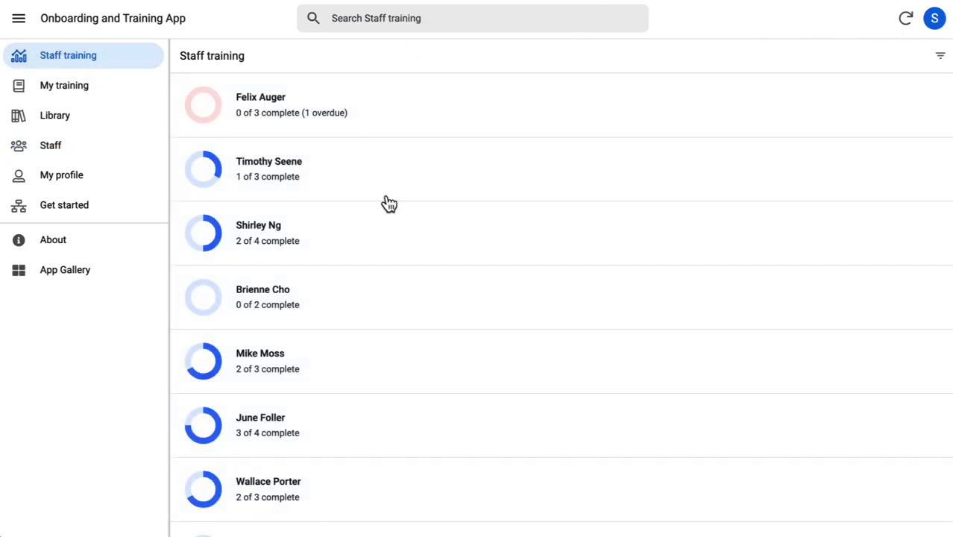
{"action": "scroll", "coordinate": [389, 203], "scroll_direction": "down", "scroll_amount": 5}
{"action": "scroll", "coordinate": [389, 204], "scroll_direction": "up", "scroll_amount": 5}
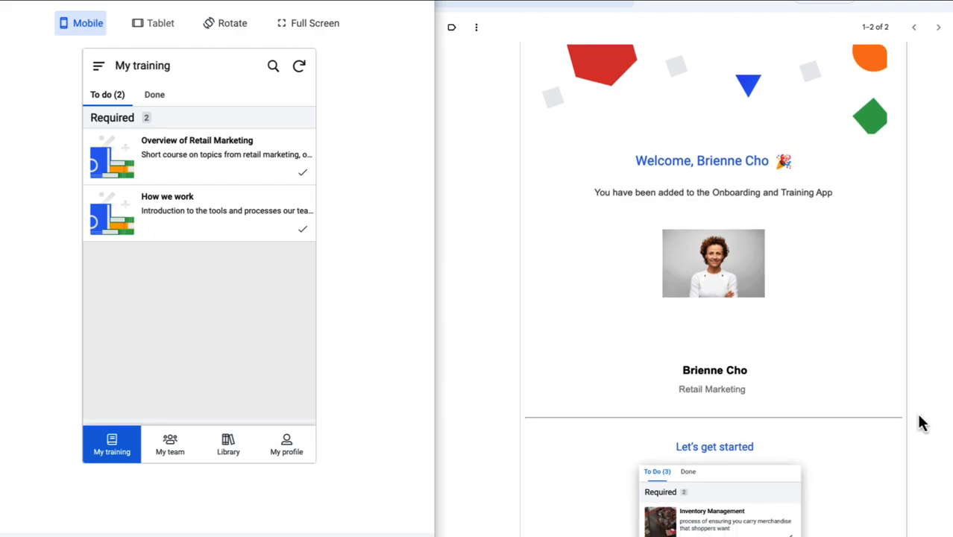
{"action": "scroll", "coordinate": [922, 422], "scroll_direction": "down", "scroll_amount": 5}
{"action": "scroll", "coordinate": [922, 422], "scroll_direction": "down", "scroll_amount": 5}
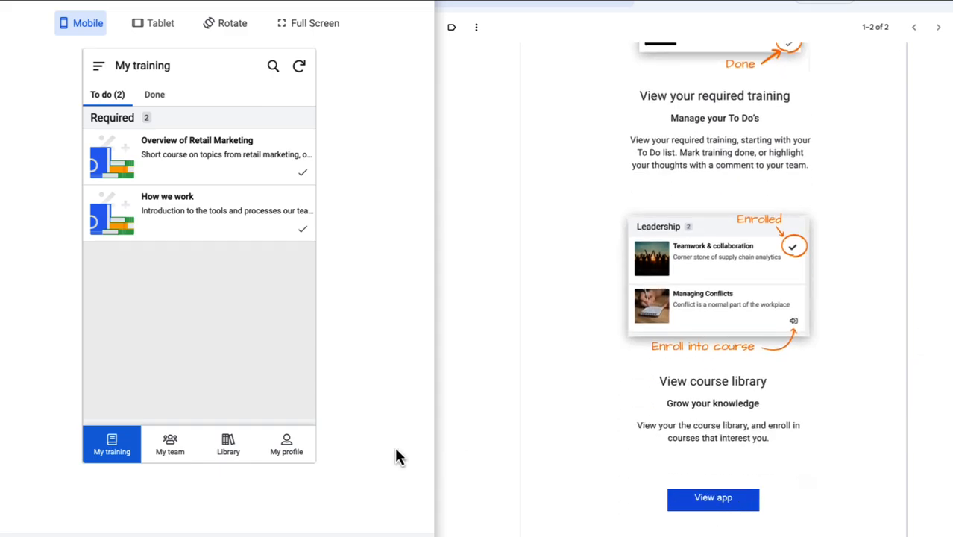
{"action": "left_click", "coordinate": [296, 446]}
{"action": "scroll", "coordinate": [188, 379], "scroll_direction": "down", "scroll_amount": 5}
{"action": "scroll", "coordinate": [189, 379], "scroll_direction": "up", "scroll_amount": 5}
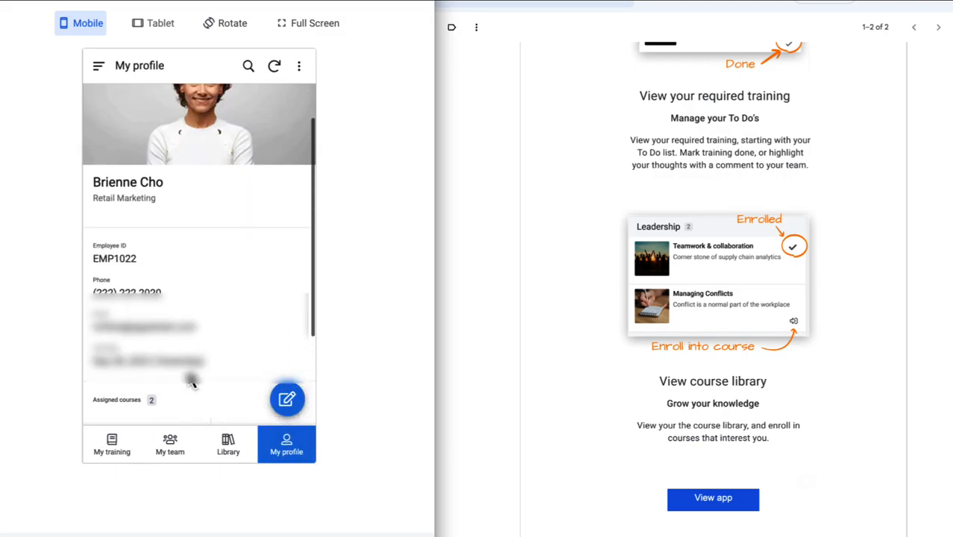
{"action": "left_click", "coordinate": [111, 444]}
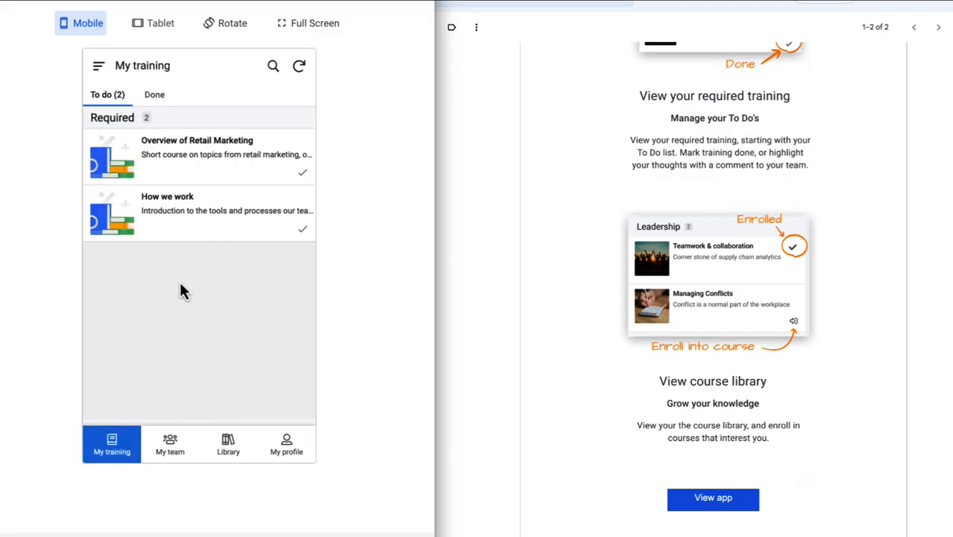
Step: Set the Overview of Retail Marketing course status to Done and return to the training list
{"action": "left_click", "coordinate": [253, 175]}
{"action": "scroll", "coordinate": [226, 298], "scroll_direction": "down", "scroll_amount": 5}
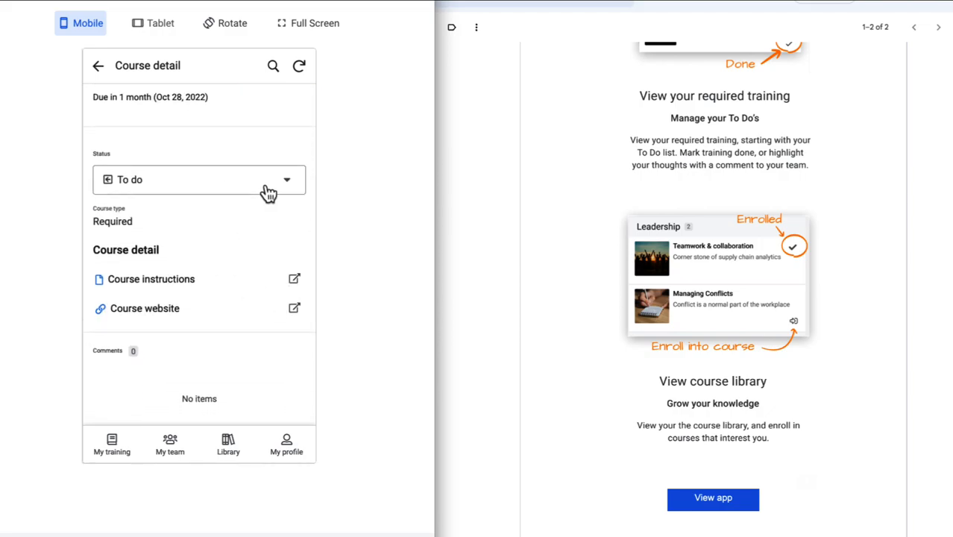
{"action": "left_click", "coordinate": [289, 179]}
{"action": "left_click", "coordinate": [151, 134]}
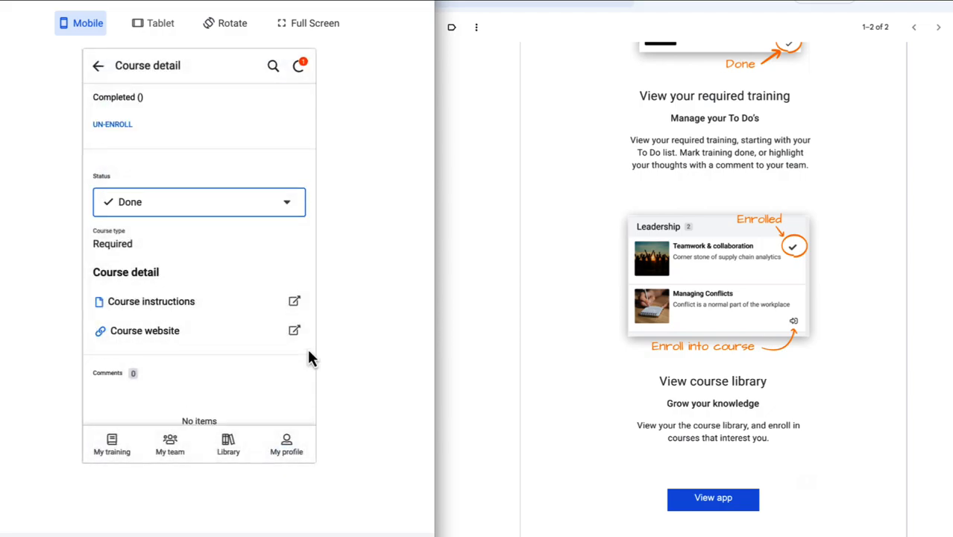
{"action": "left_click", "coordinate": [98, 65]}
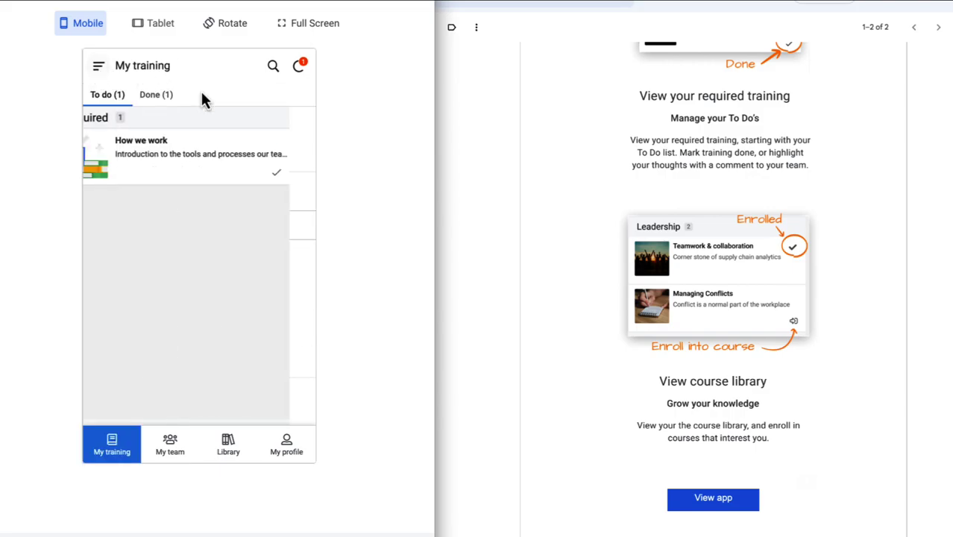
Step: Show Brienne's team members via My team
{"action": "left_click", "coordinate": [170, 443]}
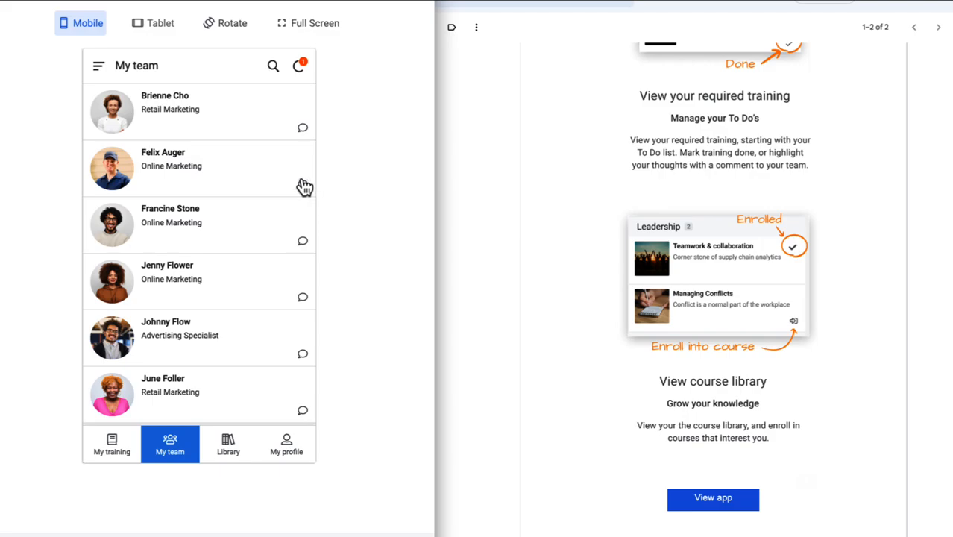
Step: Enroll Brienne in the Workplace Evacuation course from the library and browse Tutorials
{"action": "left_click", "coordinate": [228, 444]}
{"action": "left_click", "coordinate": [212, 119]}
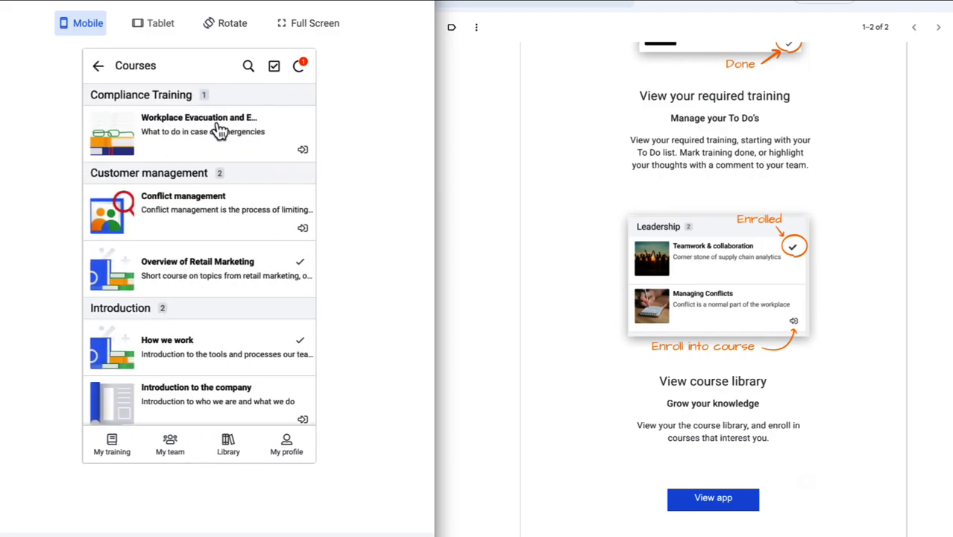
{"action": "left_click", "coordinate": [303, 150]}
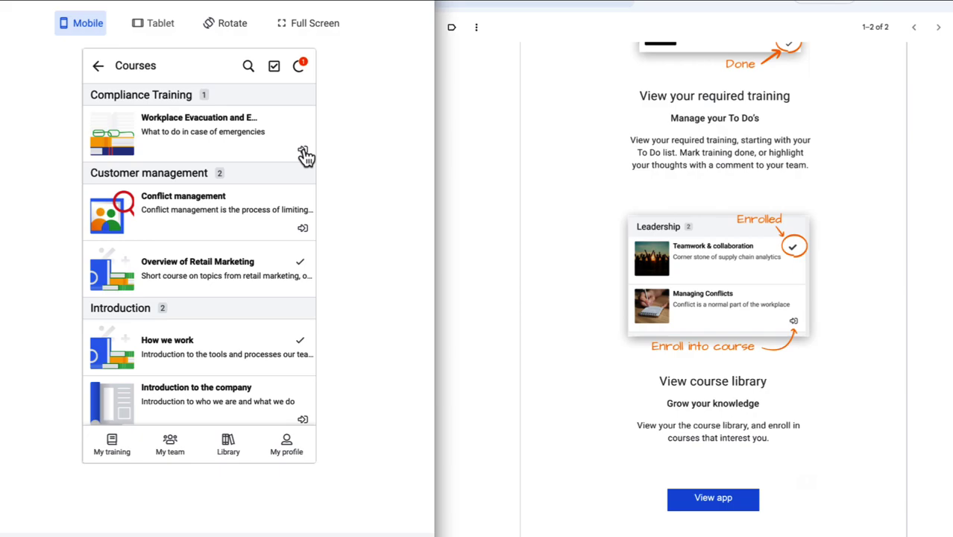
{"action": "left_click", "coordinate": [99, 66]}
{"action": "left_click", "coordinate": [216, 160]}
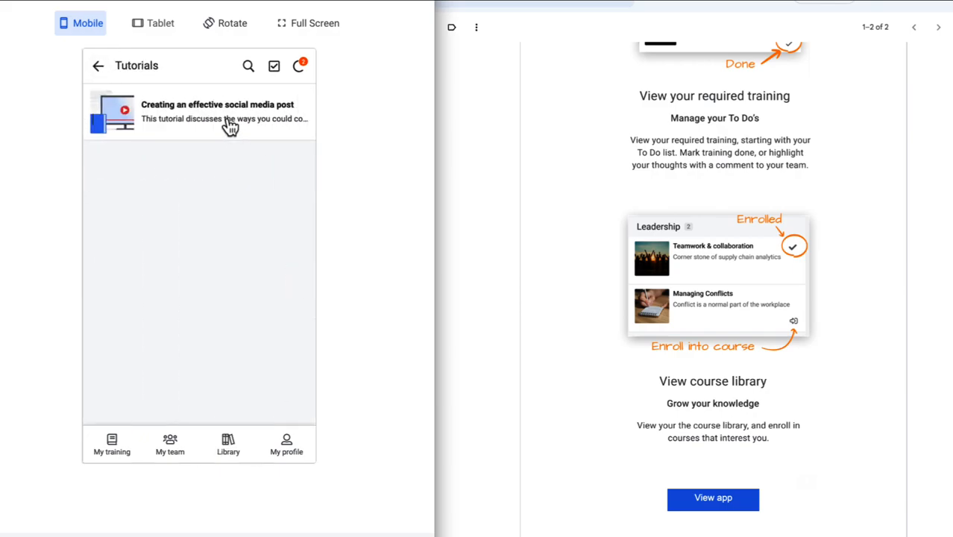
{"action": "left_click", "coordinate": [100, 65]}
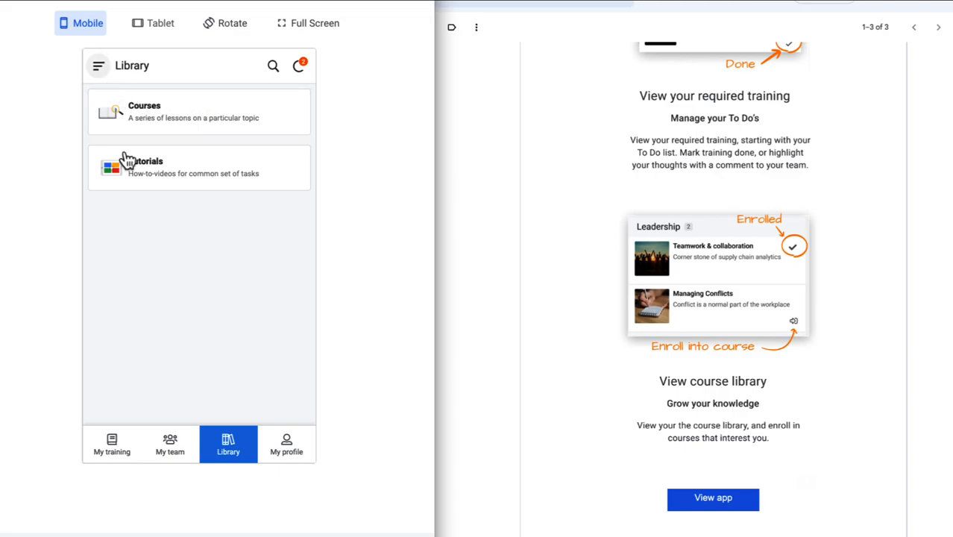
Step: Return to My training and check the Done and To do tabs
{"action": "left_click", "coordinate": [112, 443]}
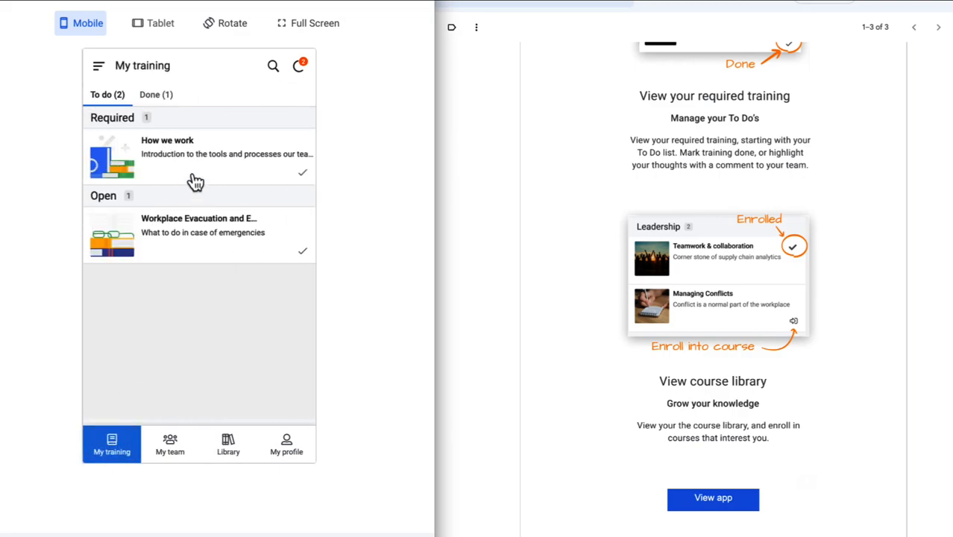
{"action": "left_click", "coordinate": [156, 95]}
{"action": "left_click", "coordinate": [108, 95]}
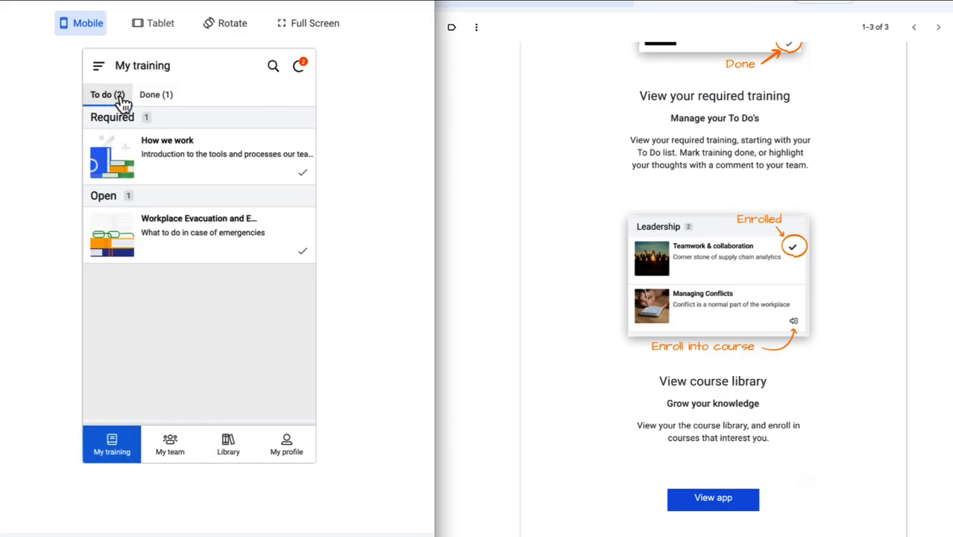